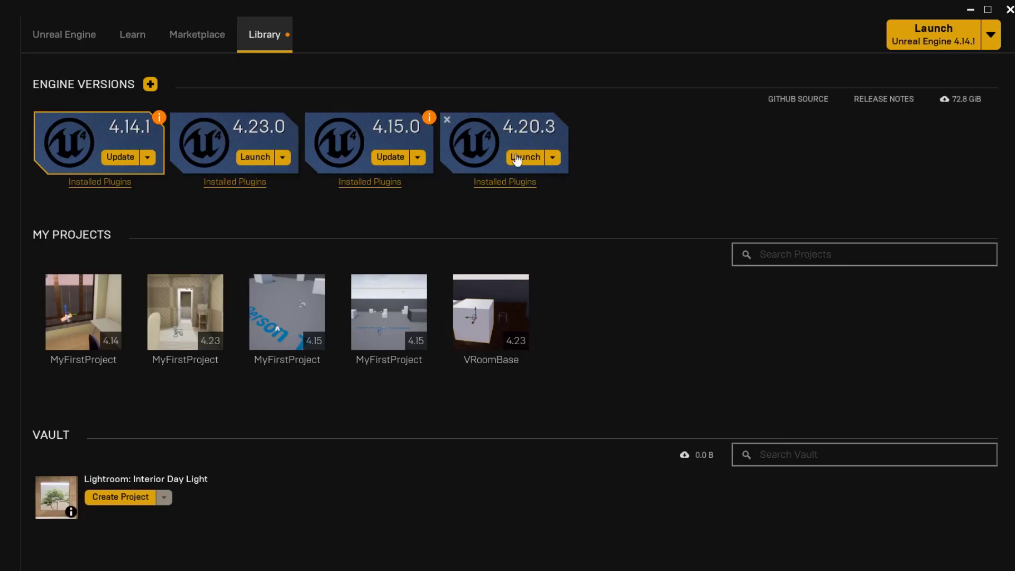
- Launch Unreal Engine 4.20.3 and create the blank RTSP_Test project with starter content
click(522, 157)
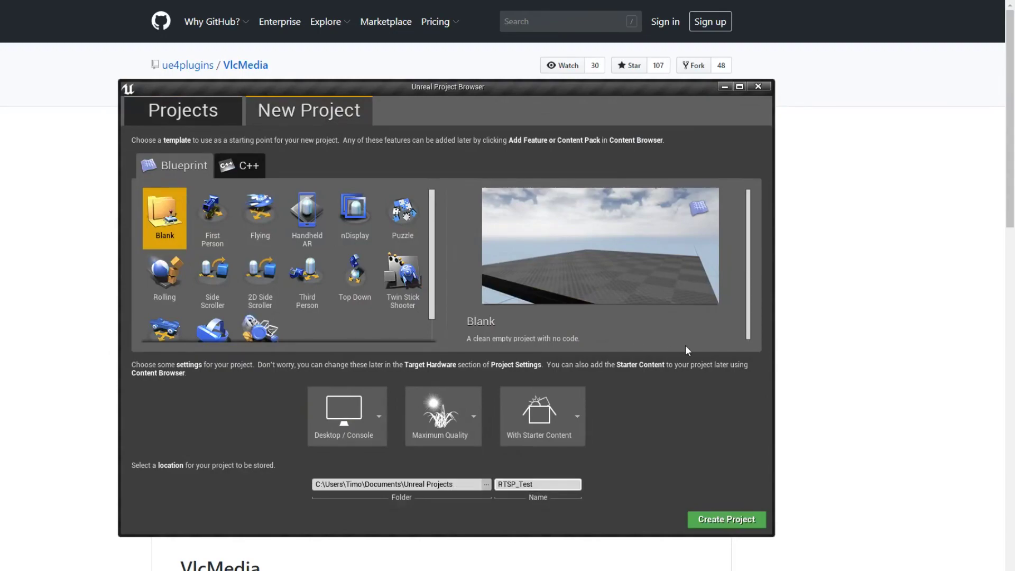
click(726, 518)
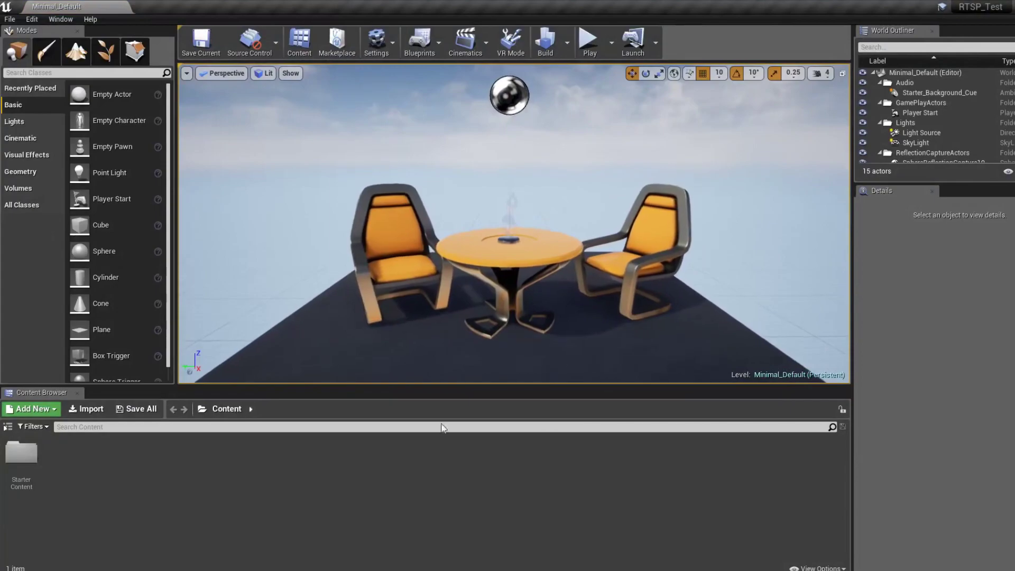
- Show Starter Content in File Explorer and go up to the RTSP_Test project folder
right_click(21, 454)
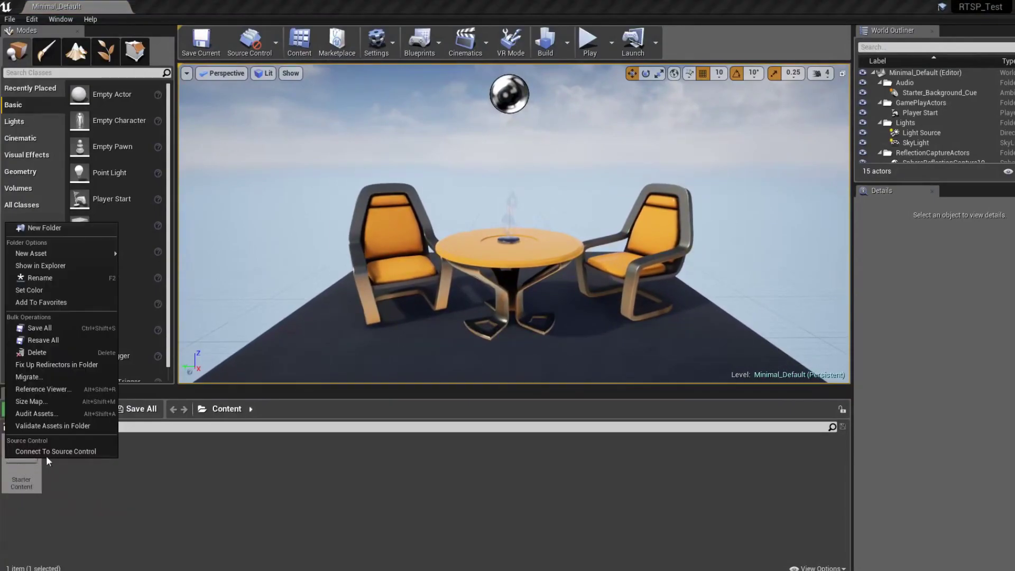
click(73, 262)
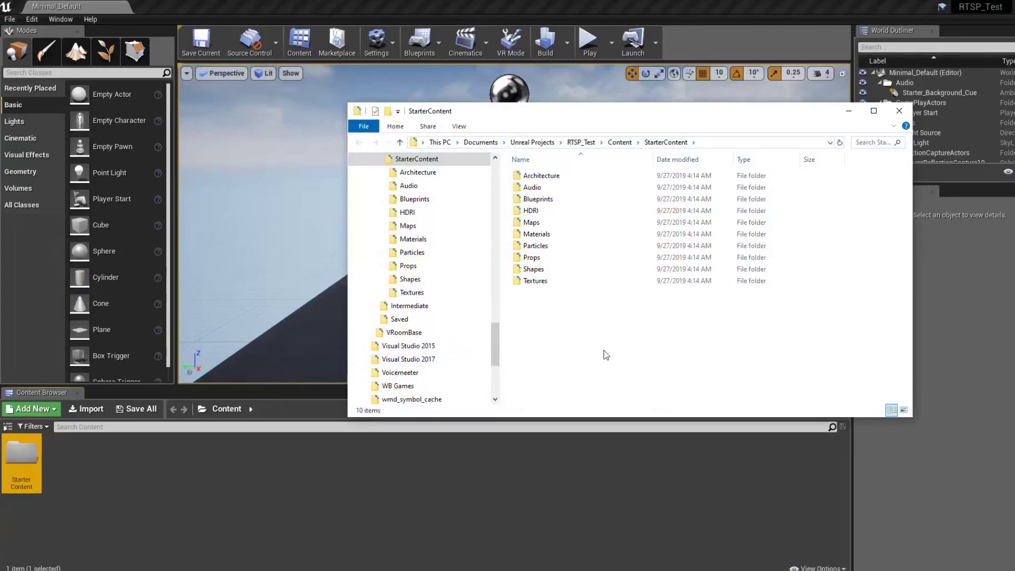
drag(717, 121, 666, 139)
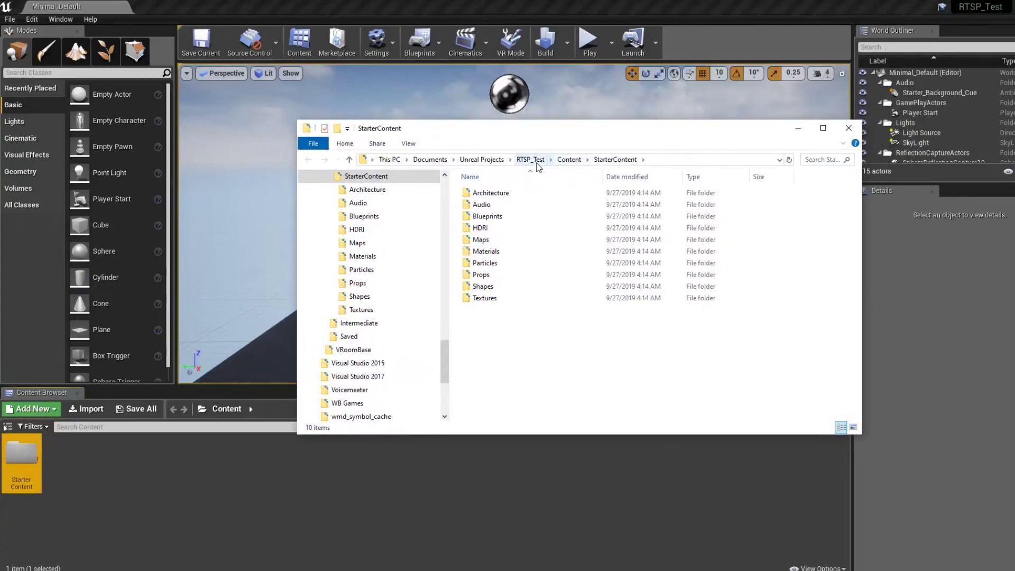
click(537, 160)
click(527, 296)
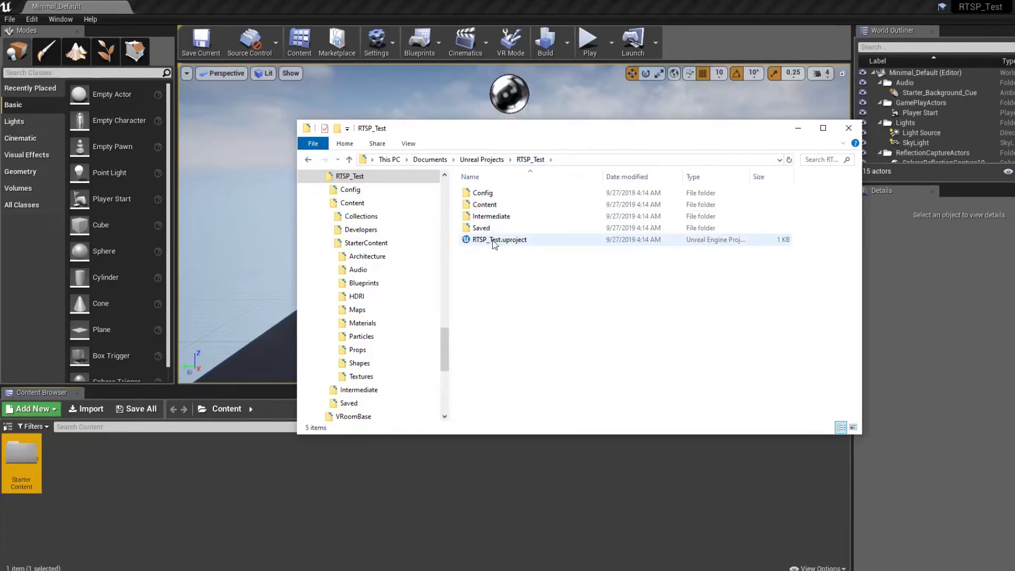
- Create a new folder named Plugins in the project folder and open it
right_click(529, 272)
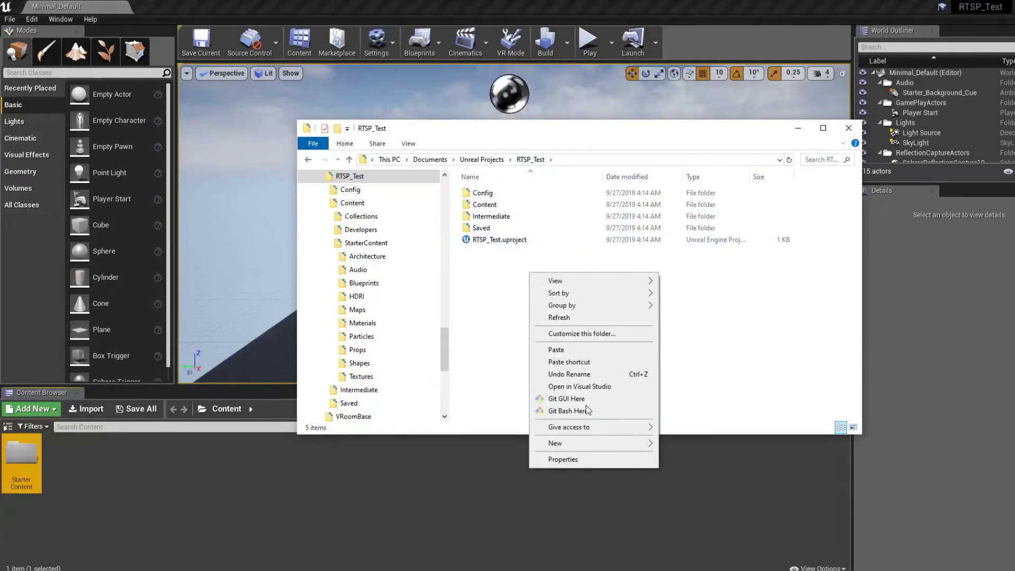
mouse_move(604, 449)
click(704, 274)
text(Plugins)
key(Return)
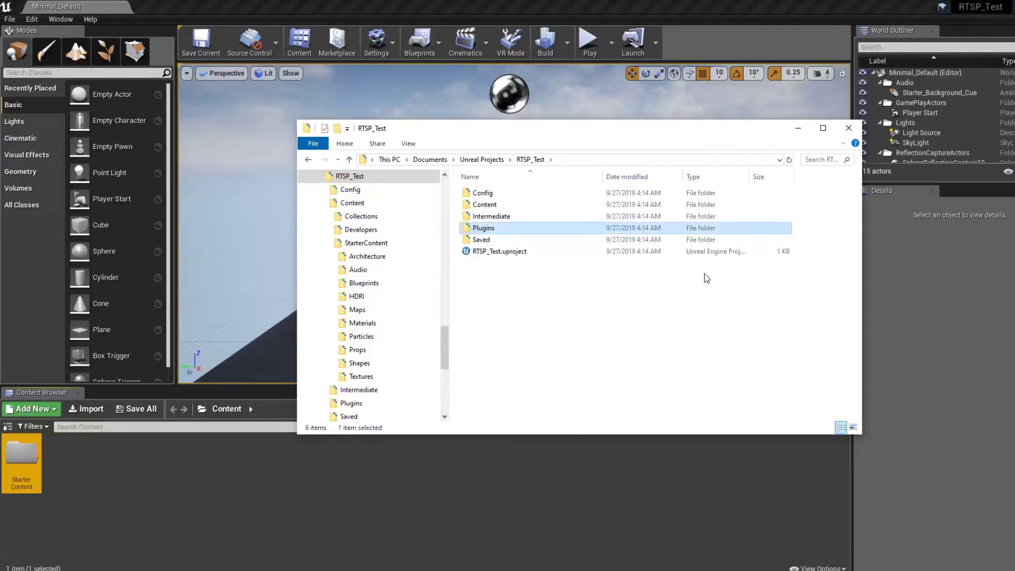
key(Return)
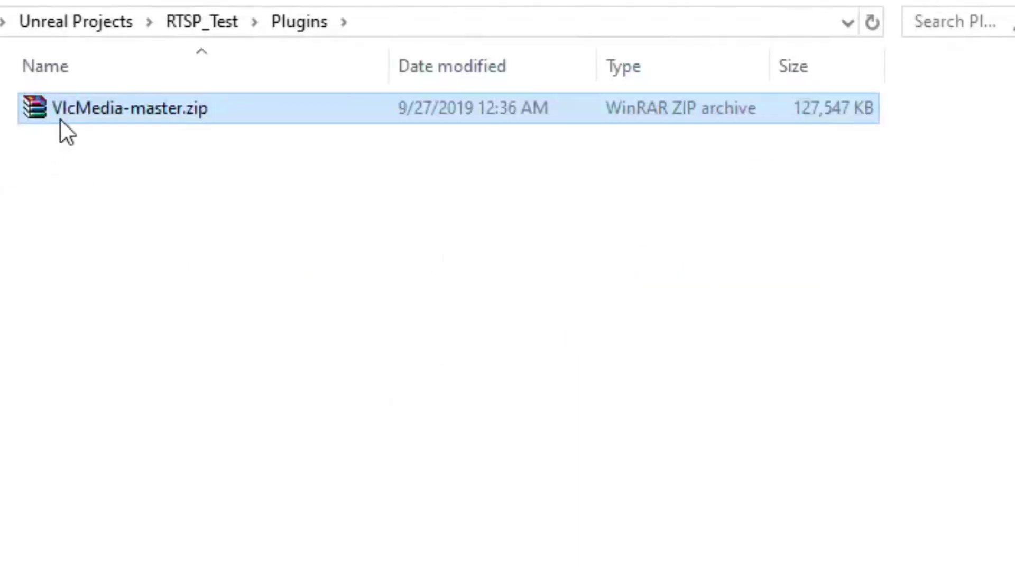
- Extract VlcMedia-master.zip into Plugins and open the VlcMedia-master folder
right_click(91, 104)
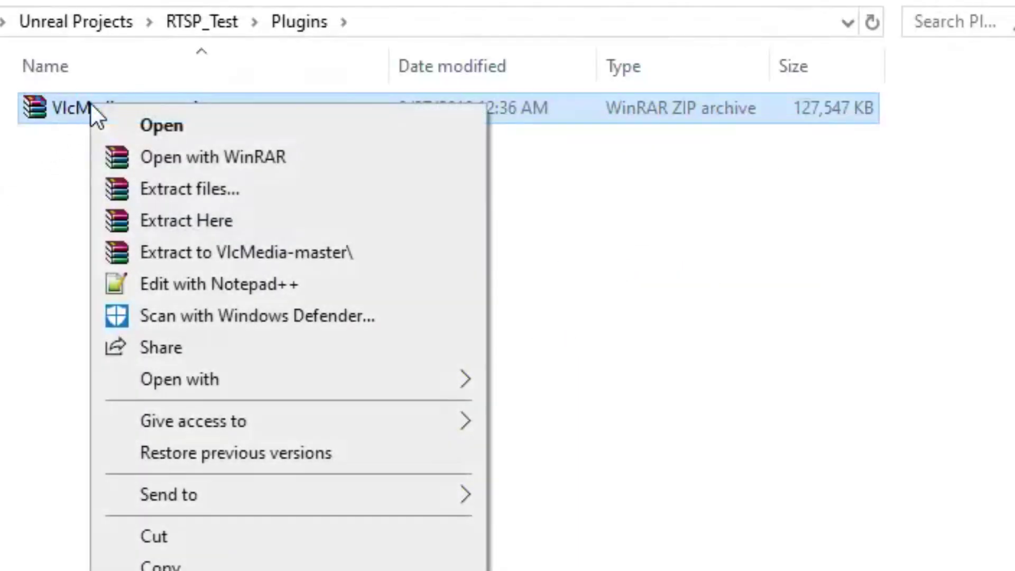
click(186, 220)
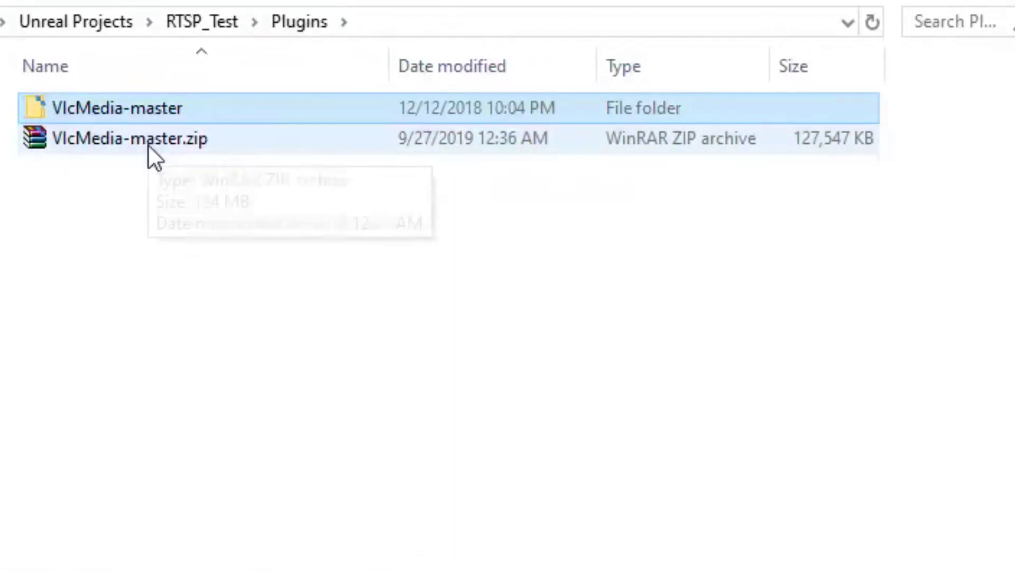
double_click(148, 108)
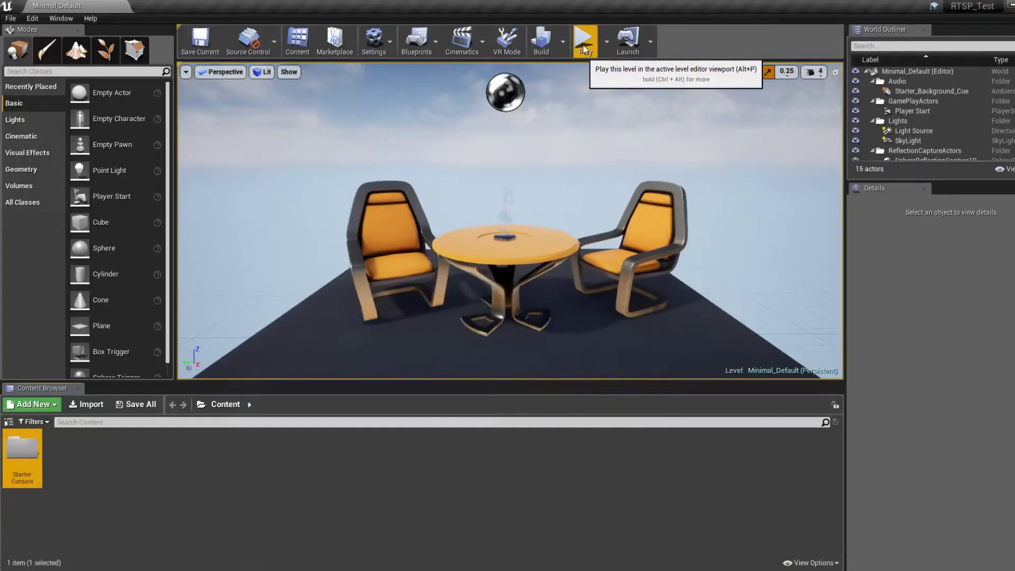
- Test-play the level, then run it as a Standalone Game and accept rebuilding the VlcMedia modules
click(584, 49)
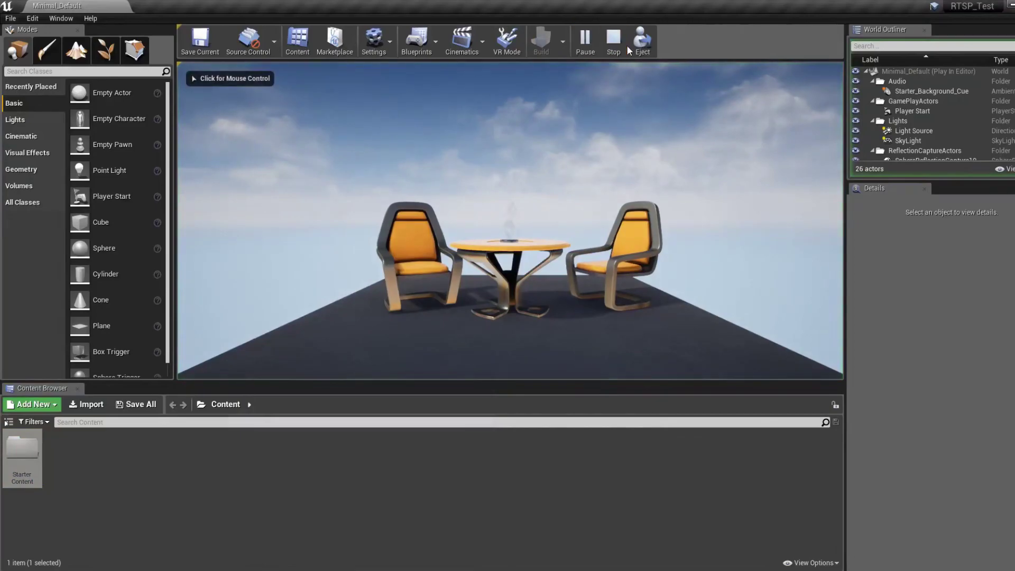
click(614, 43)
click(608, 48)
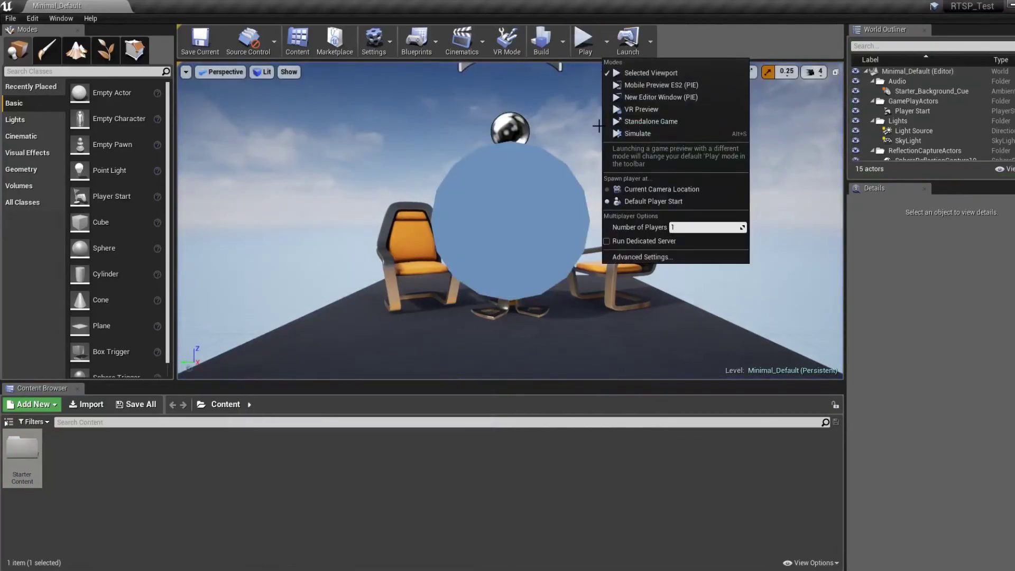
click(643, 124)
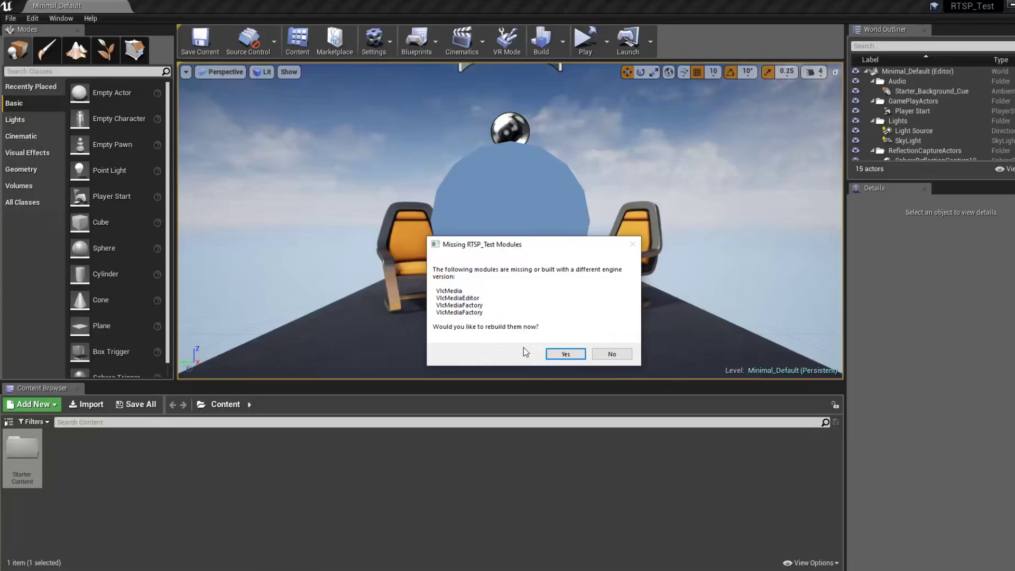
click(566, 354)
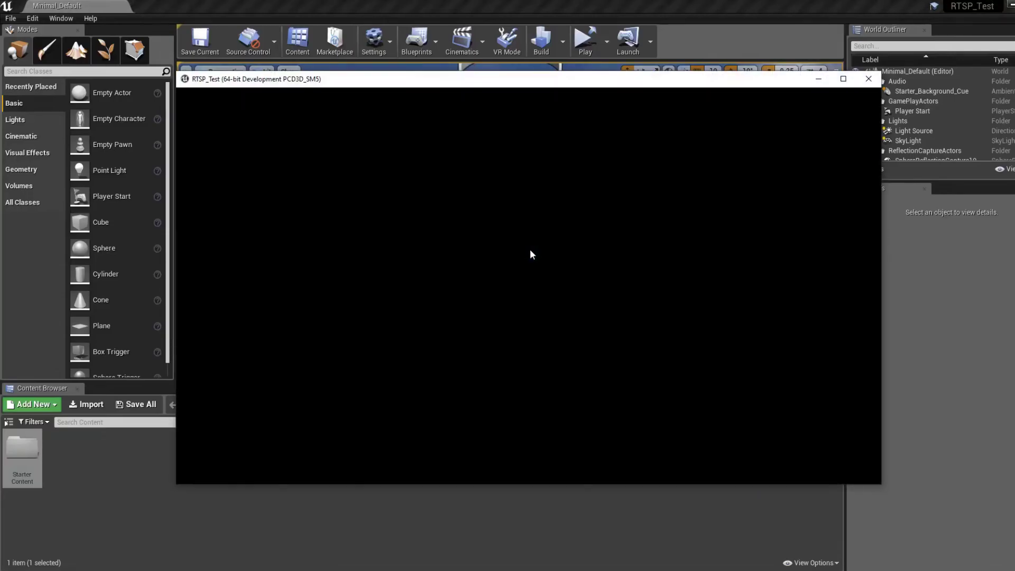
- Fly around the chairs and table in the standalone game, then close it with Escape
key(w)
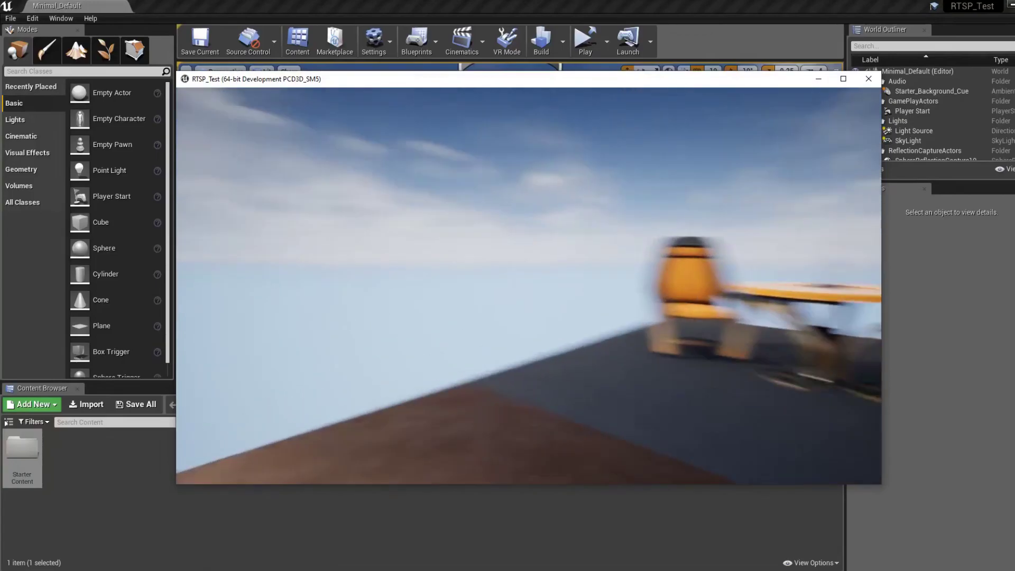
key(w)
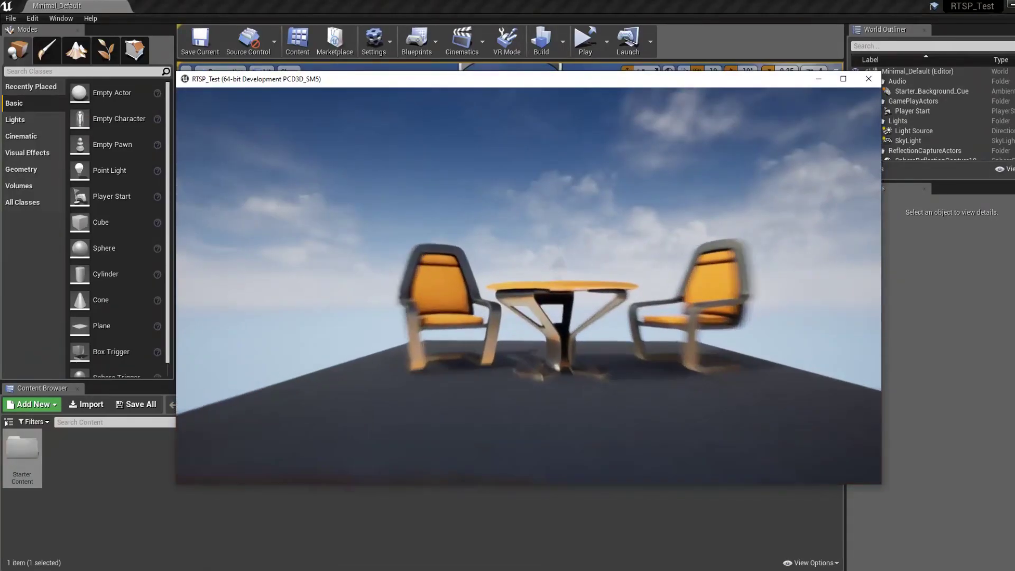
key(w)
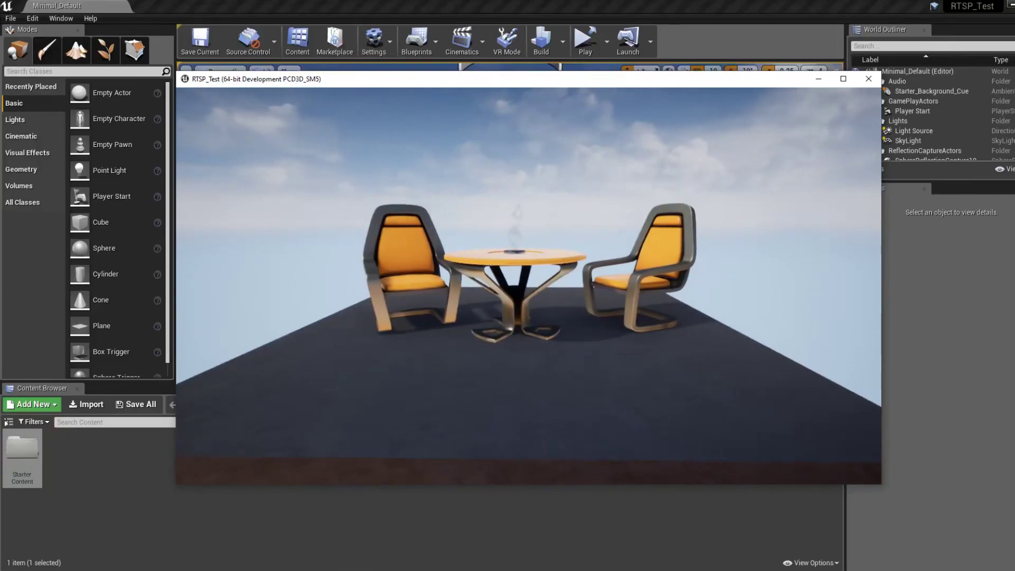
key(Escape)
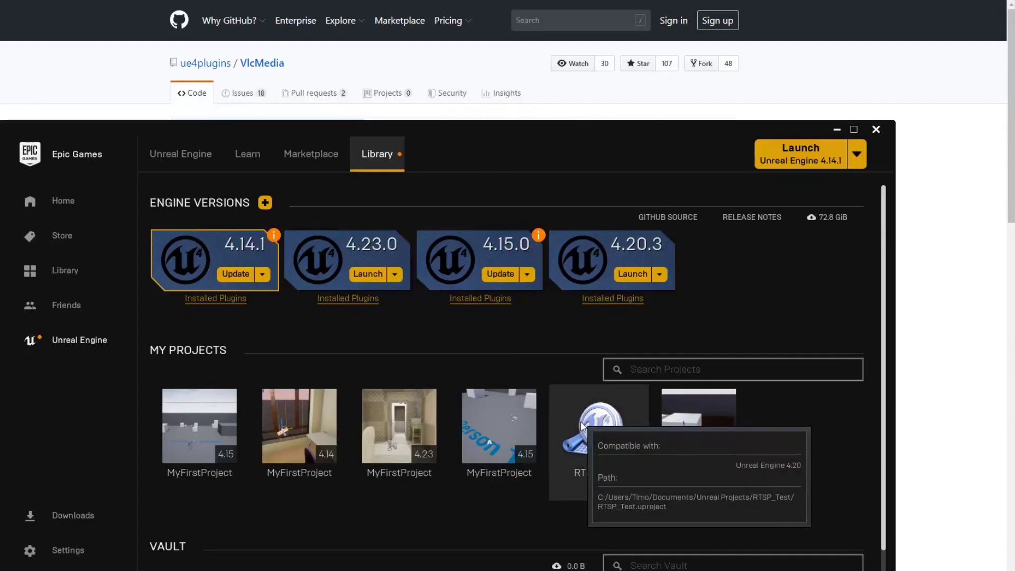
- Reopen RTSP_Test, confirm VLC Media Player is enabled under Project > Media Players, then close Plugins
double_click(576, 411)
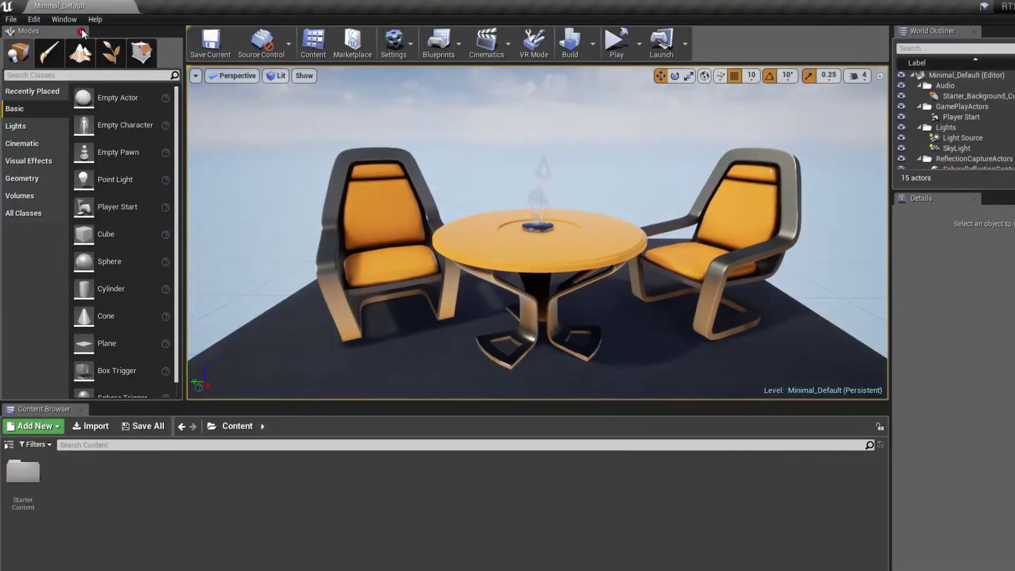
click(34, 21)
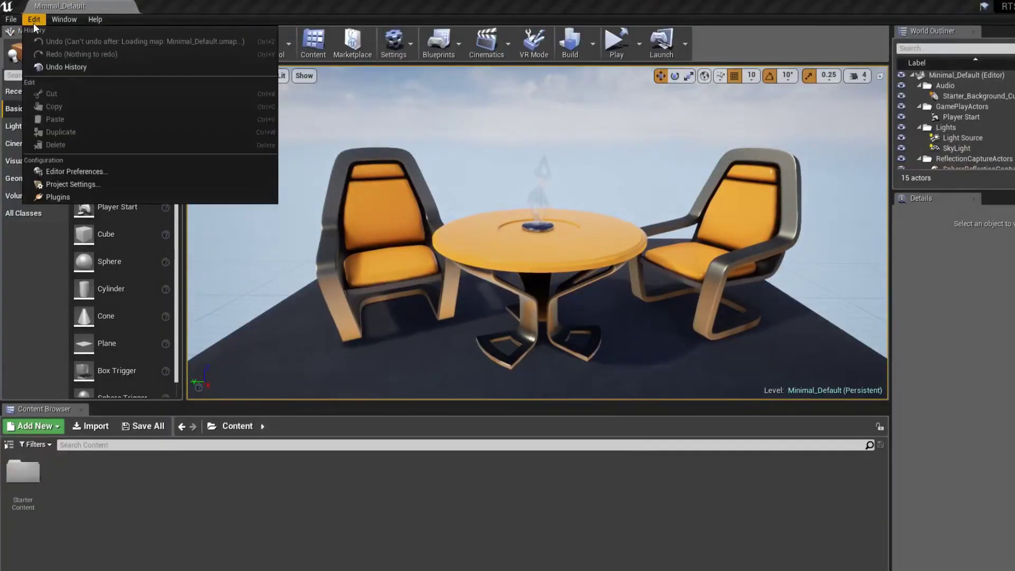
click(61, 199)
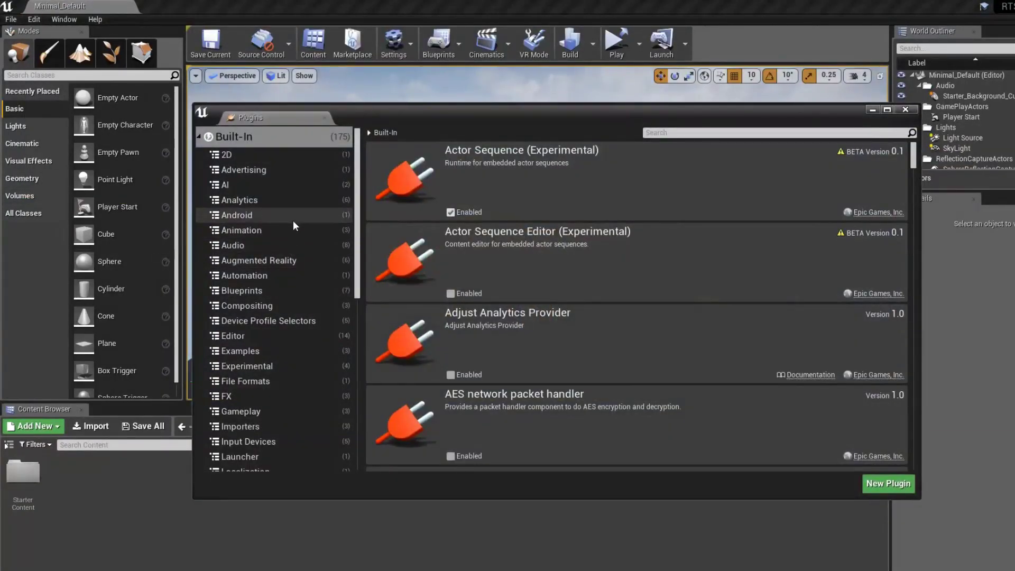
scroll(292, 219, down, 3)
scroll(290, 217, down, 8)
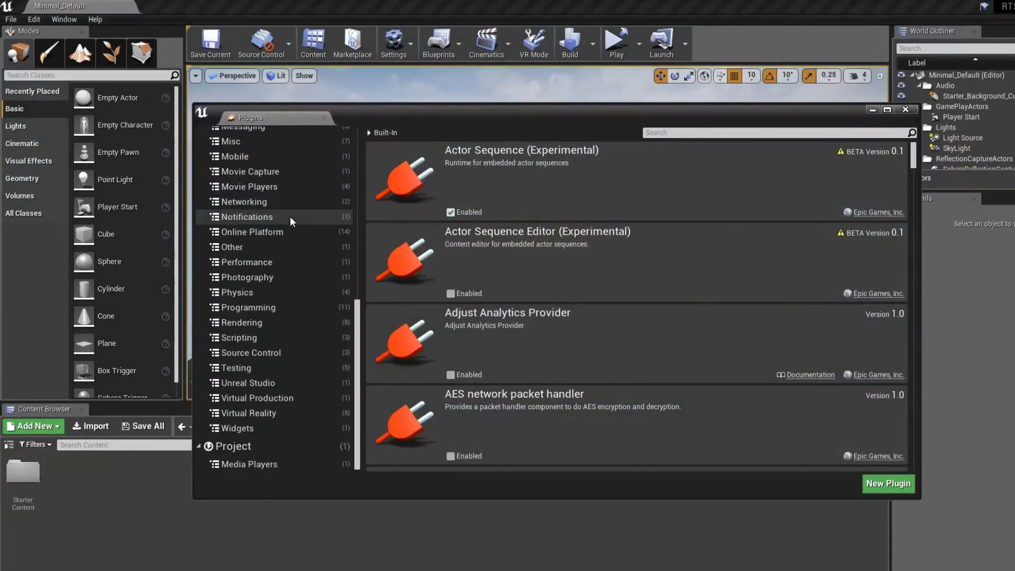
click(265, 468)
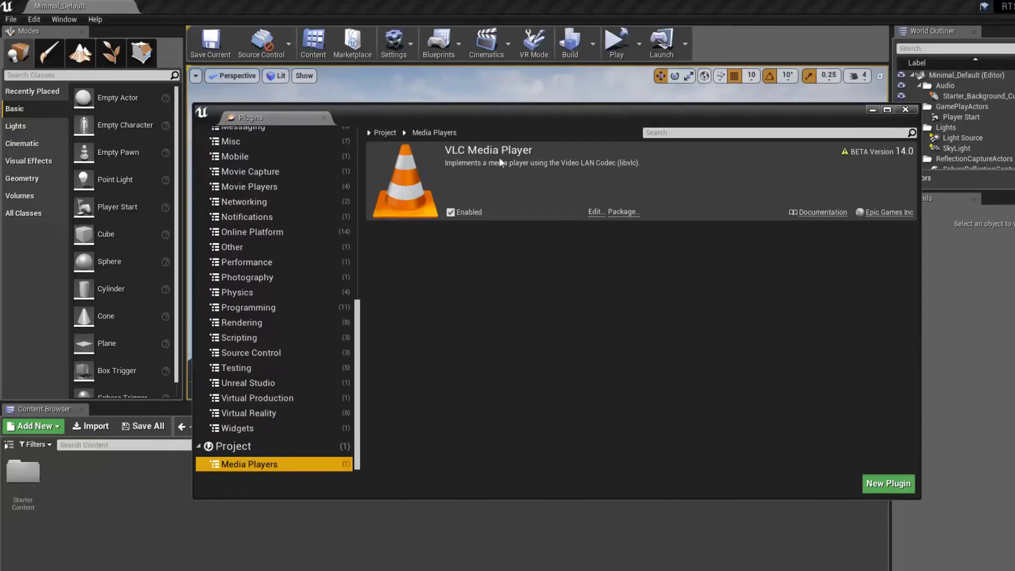
click(905, 109)
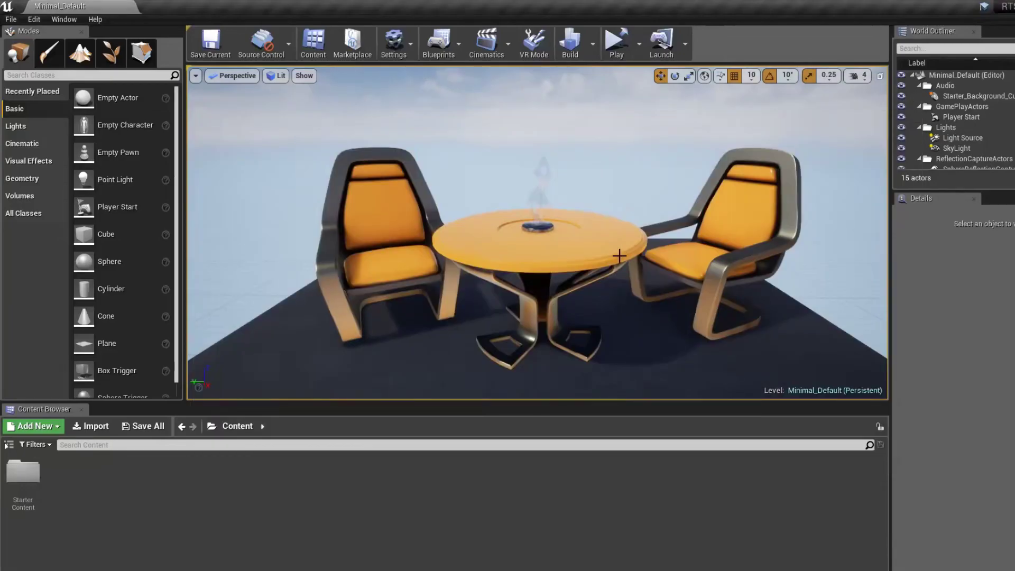
- Create a new folder named Media under Content
right_drag(537, 233, 550, 206)
key(w)
key(a)
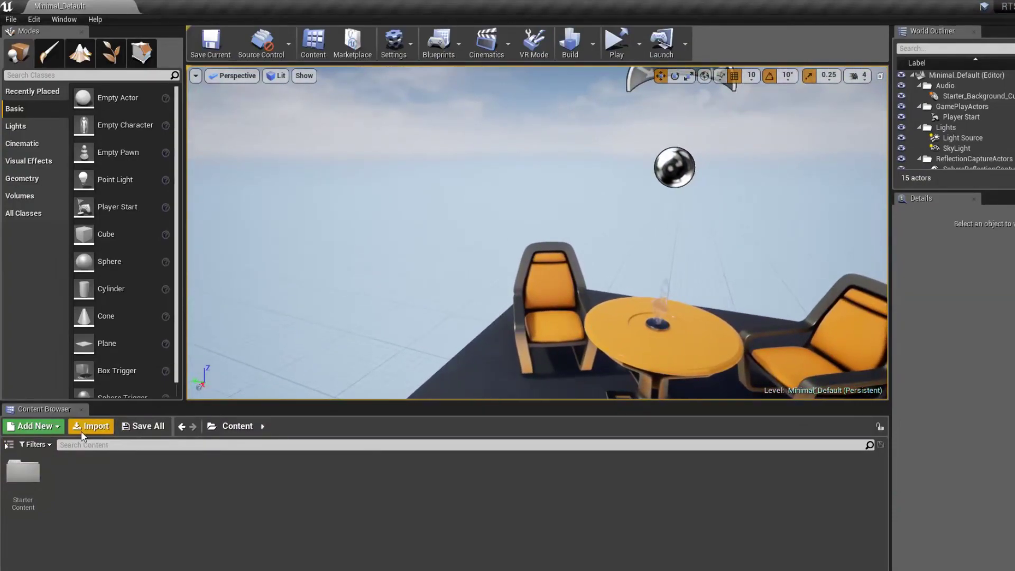
click(9, 445)
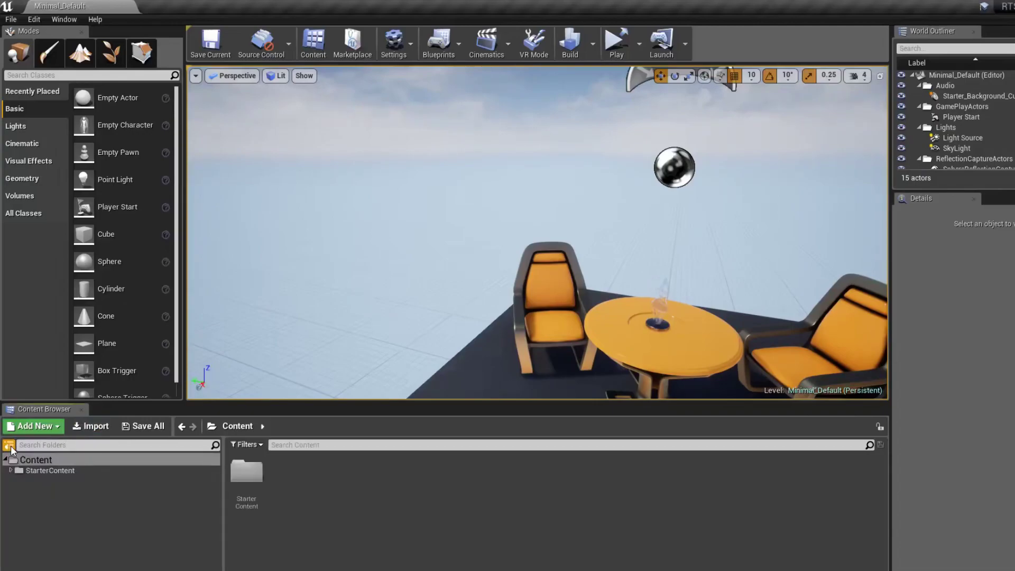
right_click(38, 462)
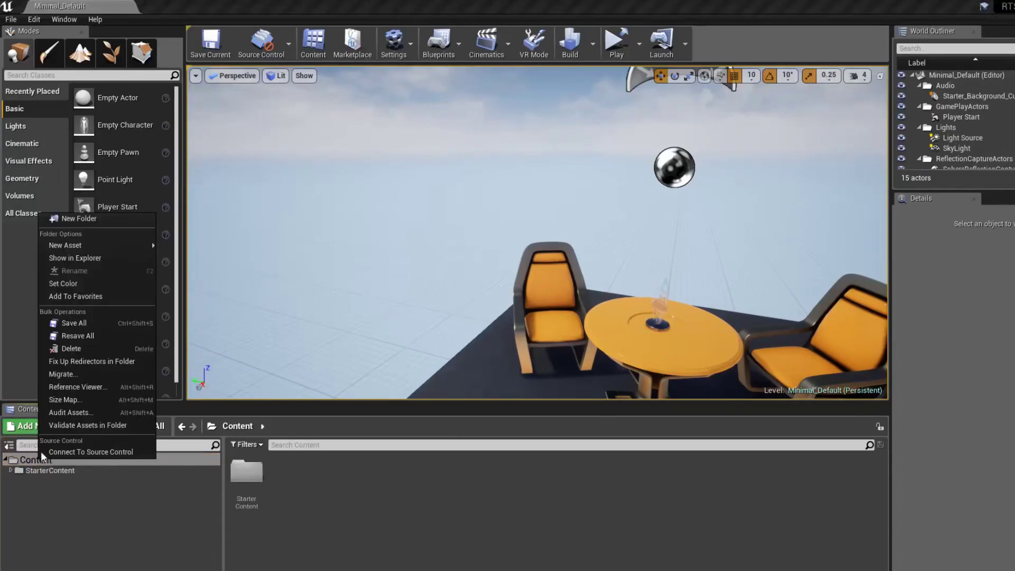
click(79, 219)
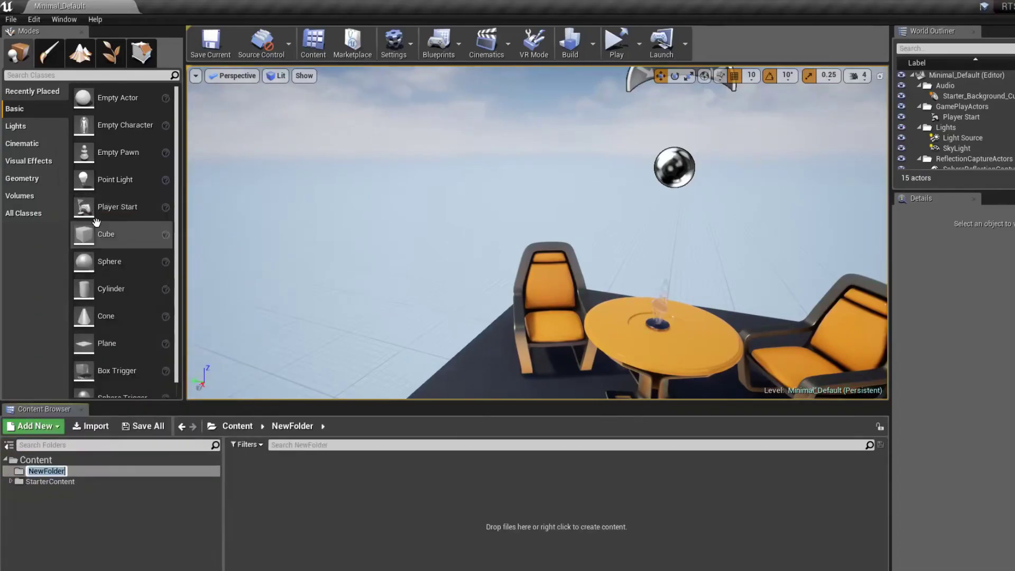
text(Media)
key(Return)
- Add a Stream Media Source named NewStreamMediaSource in Media and open it for editing
right_click(284, 532)
mouse_move(317, 486)
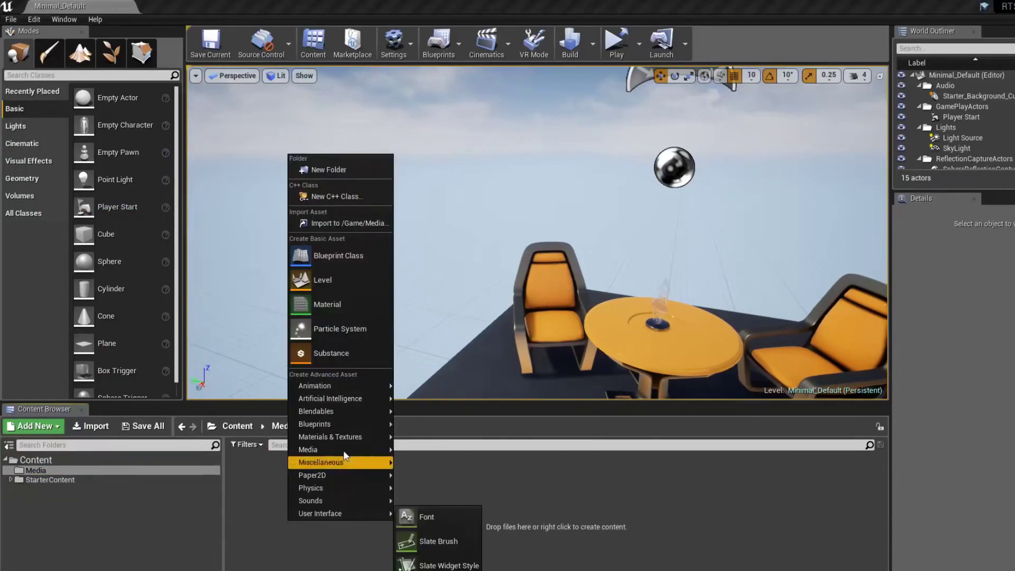
right_click(271, 519)
mouse_move(351, 381)
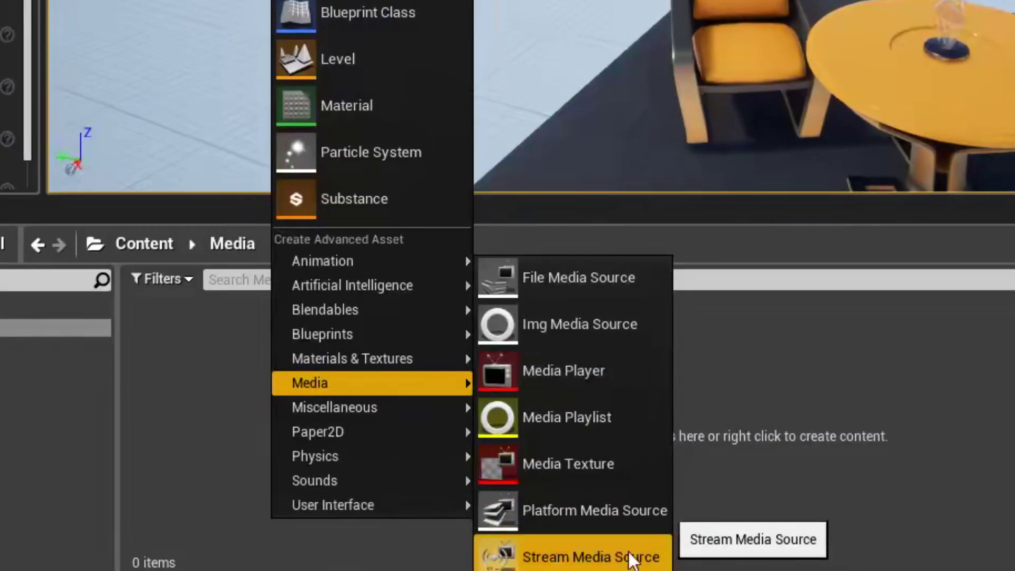
click(634, 563)
key(Return)
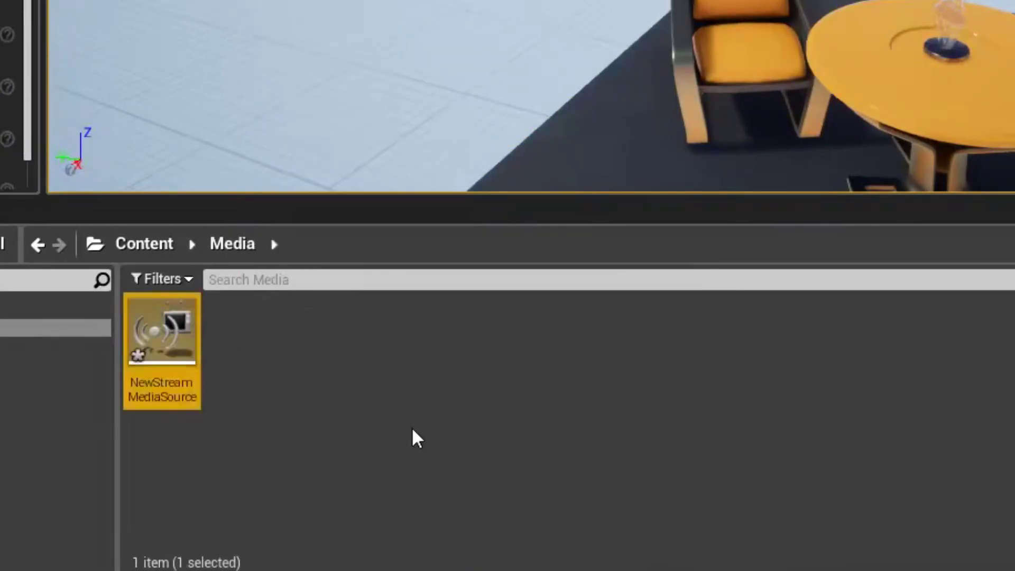
mouse_move(194, 374)
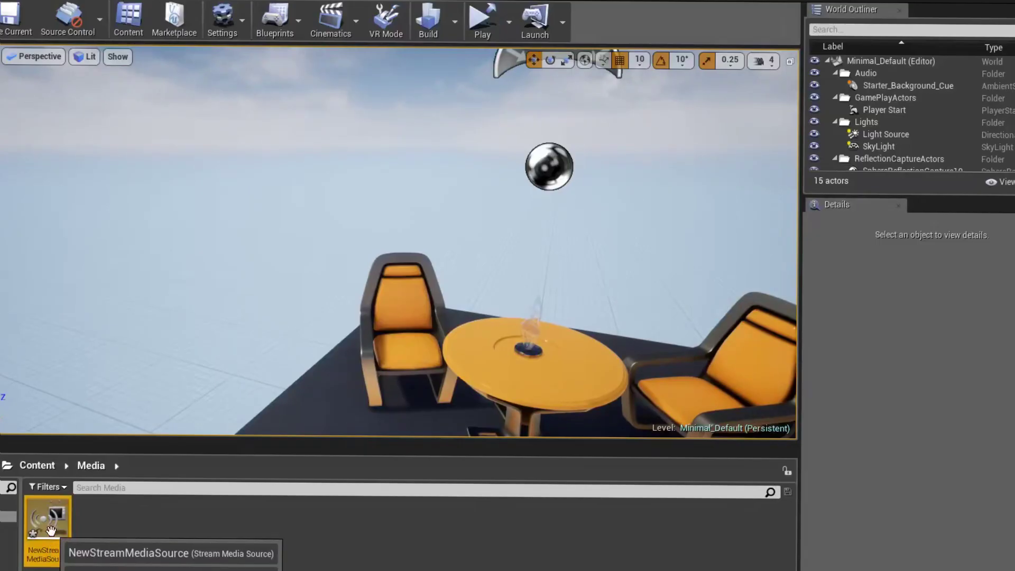
double_click(50, 530)
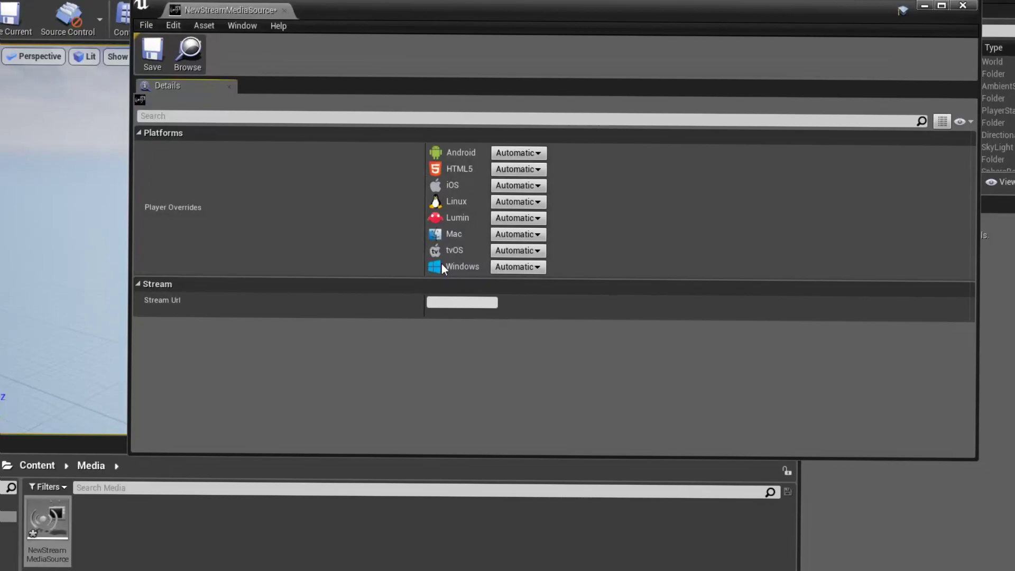
- Set the Windows player override to VlcMedia and copy the rtmp address from URL.txt
click(504, 268)
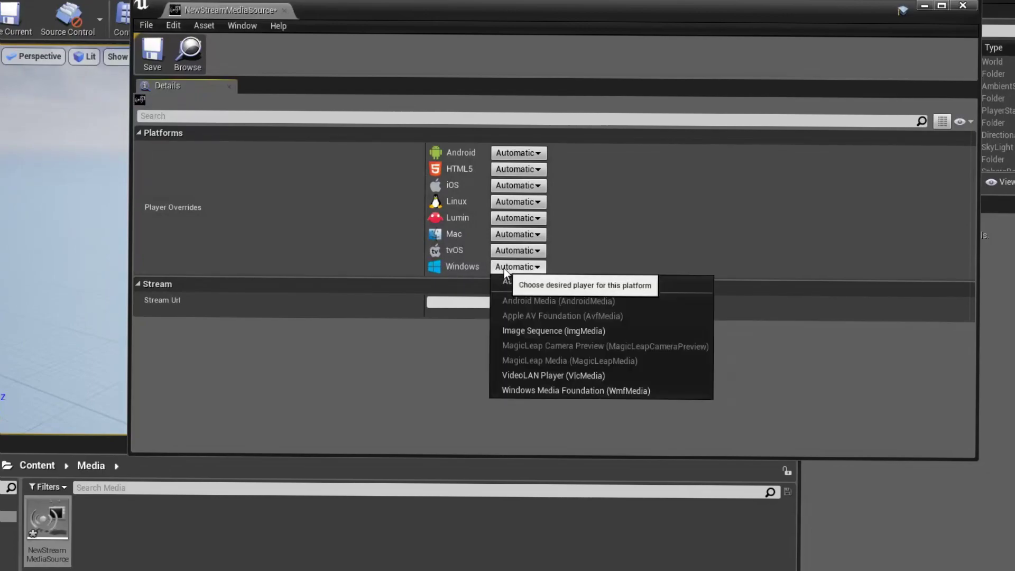
click(510, 373)
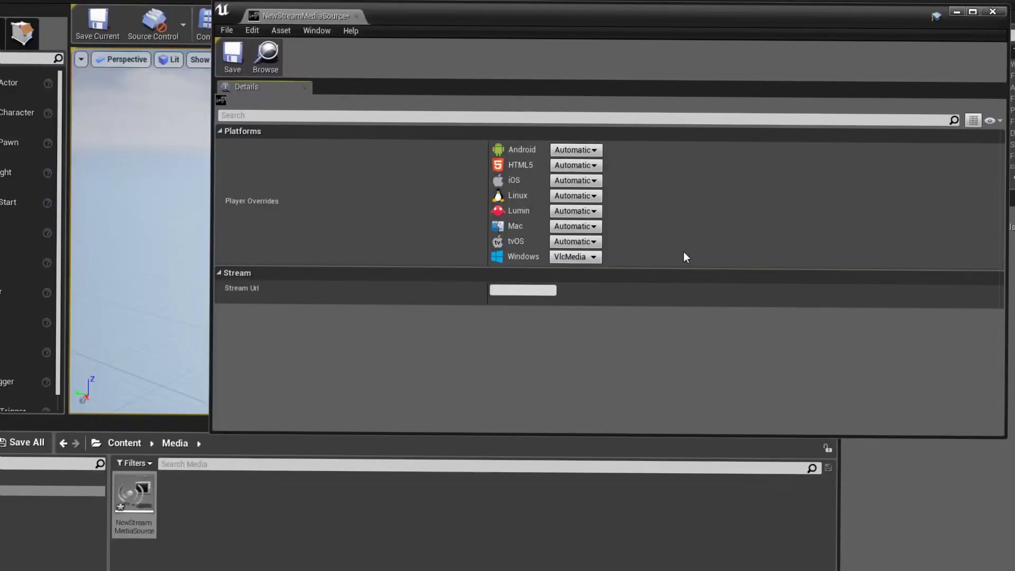
click(402, 570)
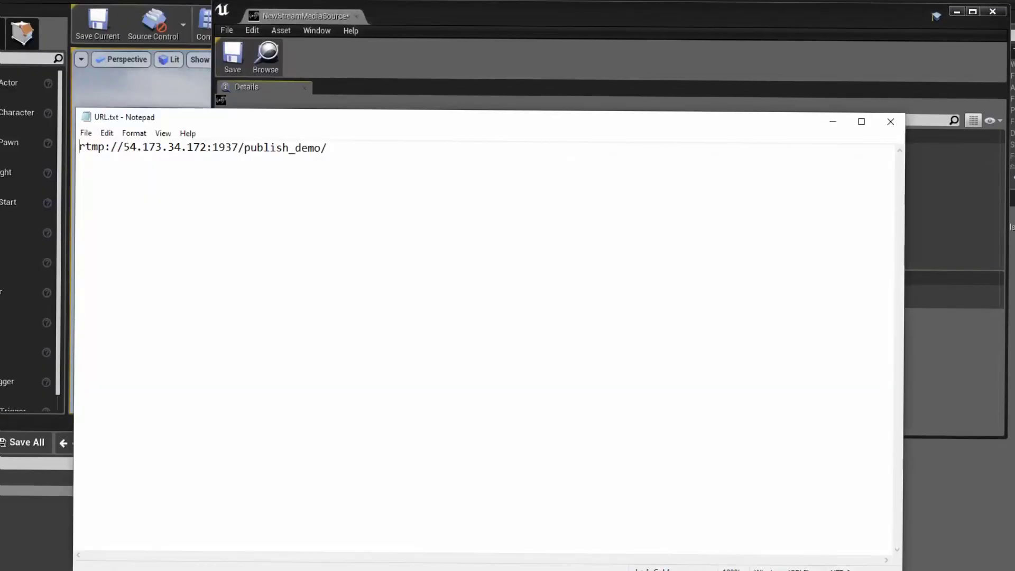
drag(363, 148, 73, 139)
key(ctrl+c)
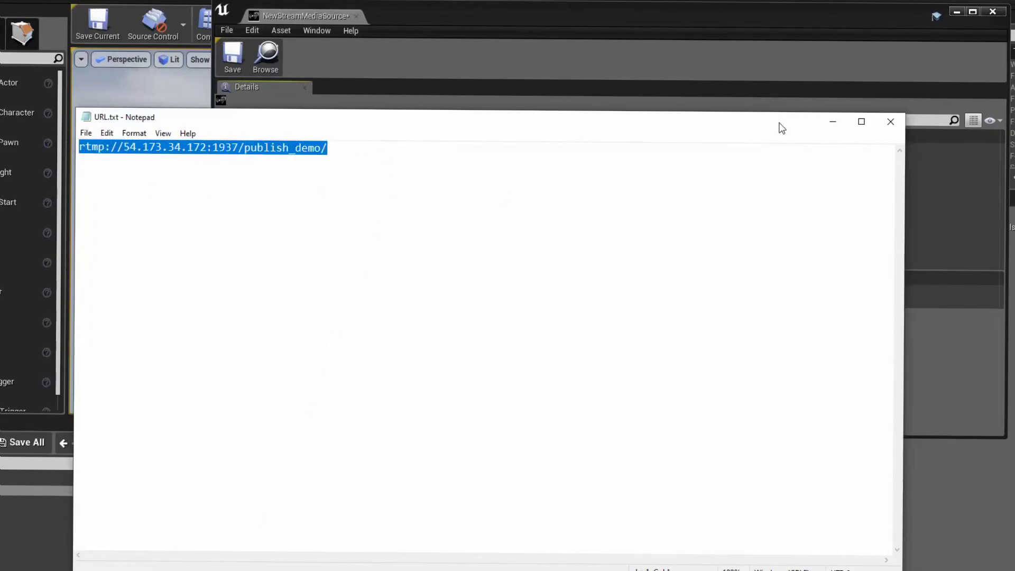
click(833, 122)
click(502, 290)
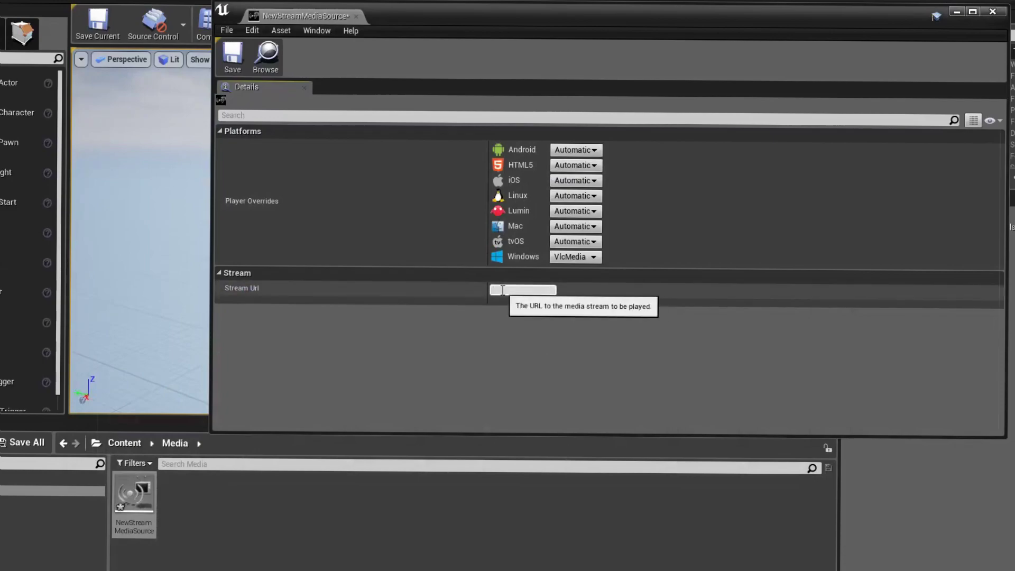
- Paste the rtmp address into Stream Url, commit it, and save NewStreamMediaSource
key(ctrl+v)
key(Return)
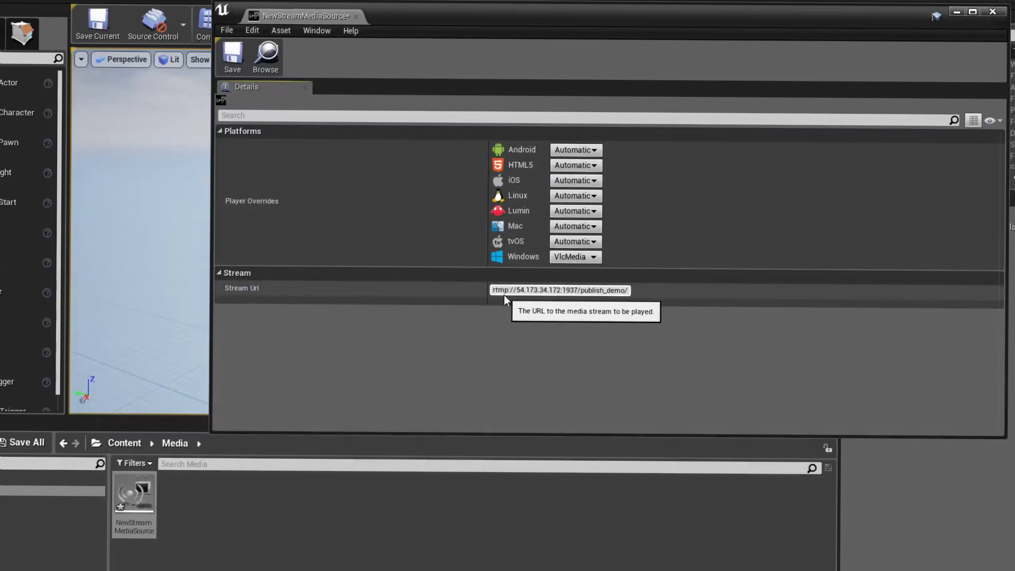
click(233, 55)
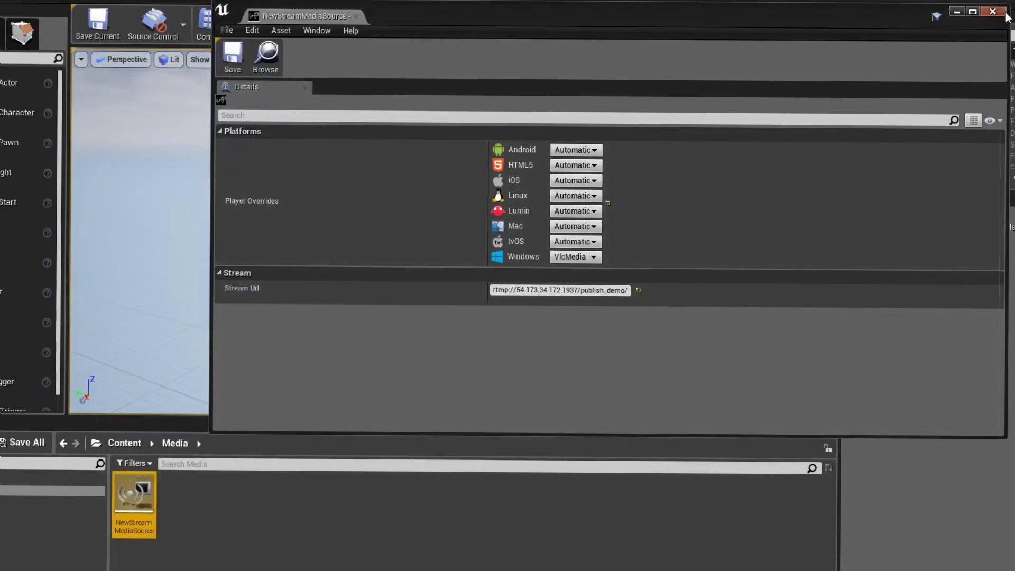
click(612, 291)
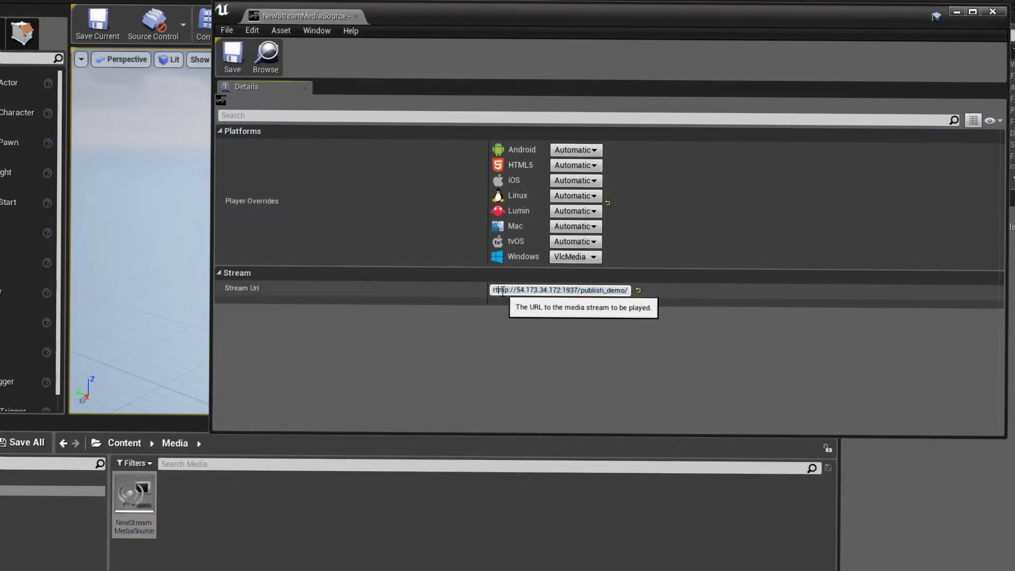
click(623, 290)
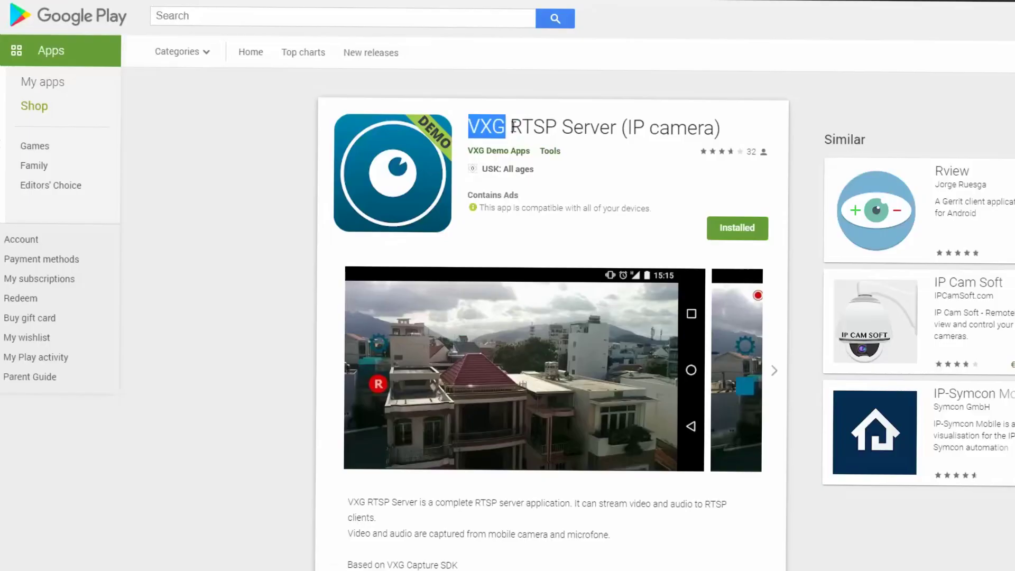
- Browse the VXG RTSP Server (IP camera) Play Store page, then return to the editor's Media folder
drag(631, 128, 717, 129)
click(714, 129)
scroll(614, 171, down, 3)
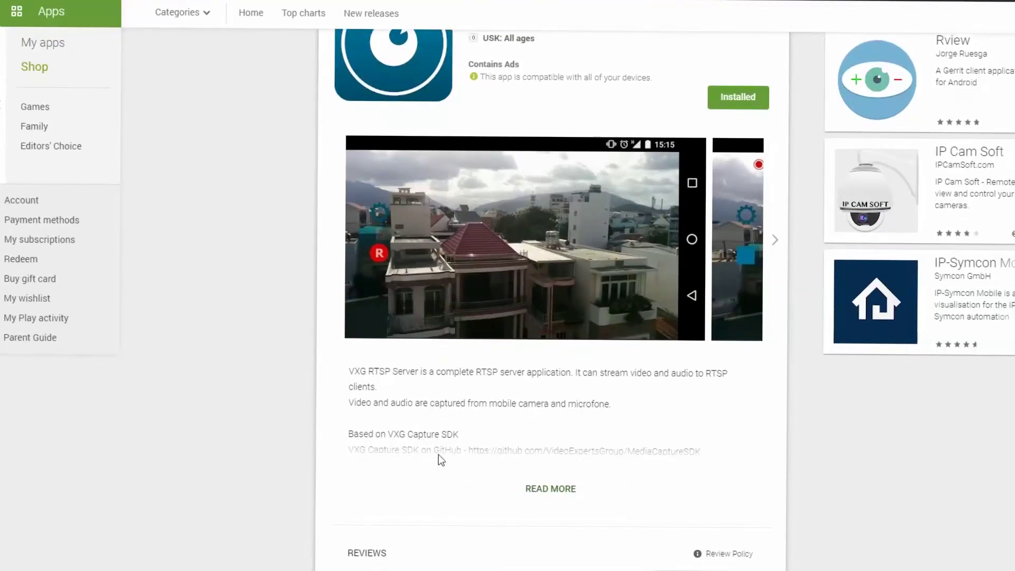
scroll(438, 455, up, 3)
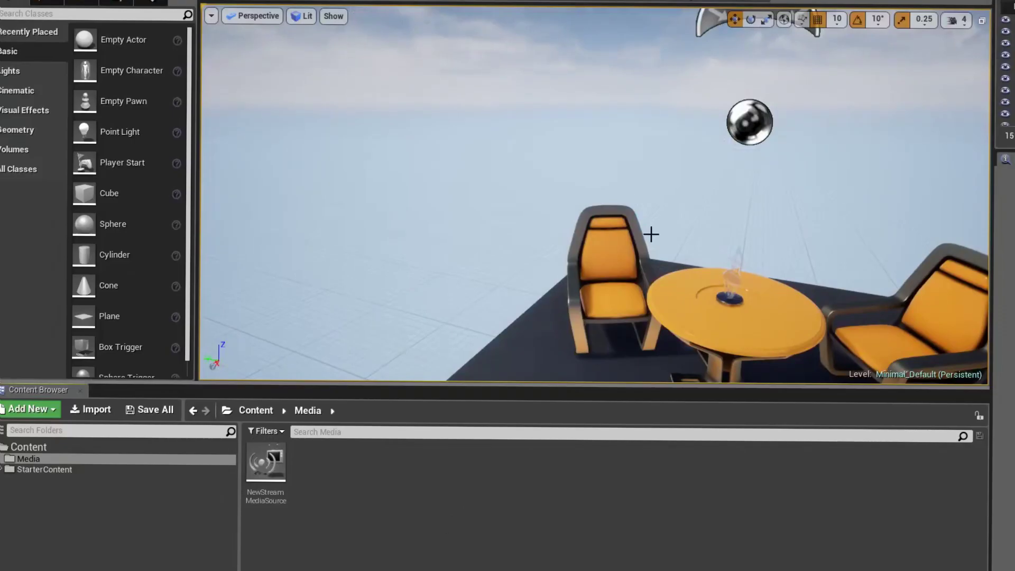
right_drag(651, 231, 825, 267)
right_click(345, 490)
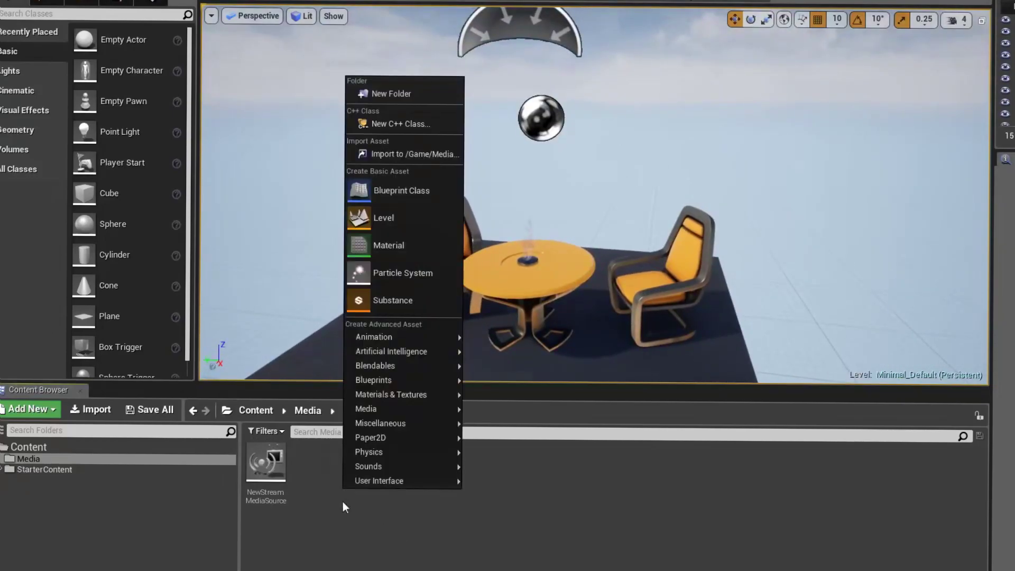
- Create a Media Player asset named MyPlayer with a MyPlayer_Video output texture in the Media folder
mouse_move(415, 408)
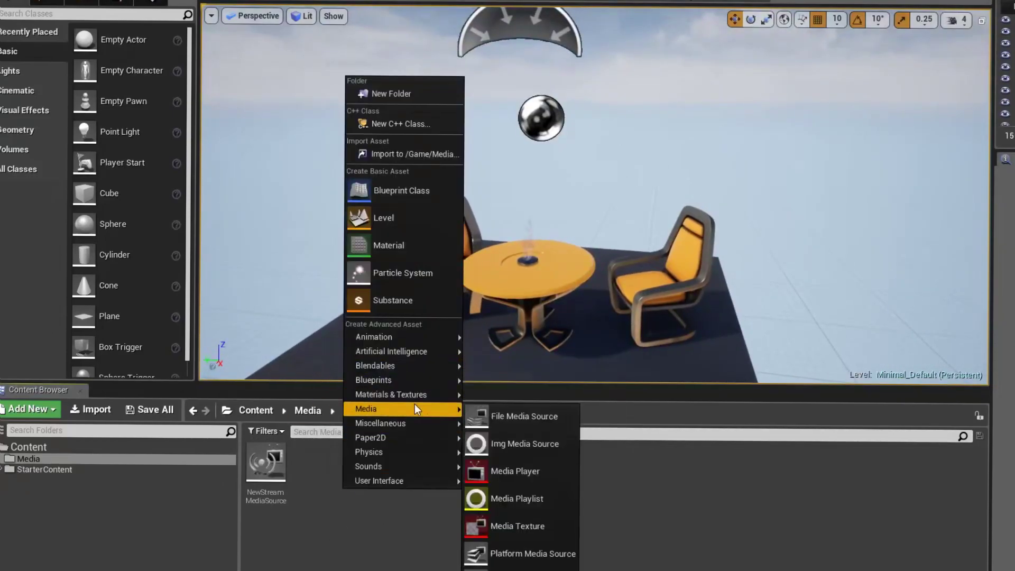
click(515, 470)
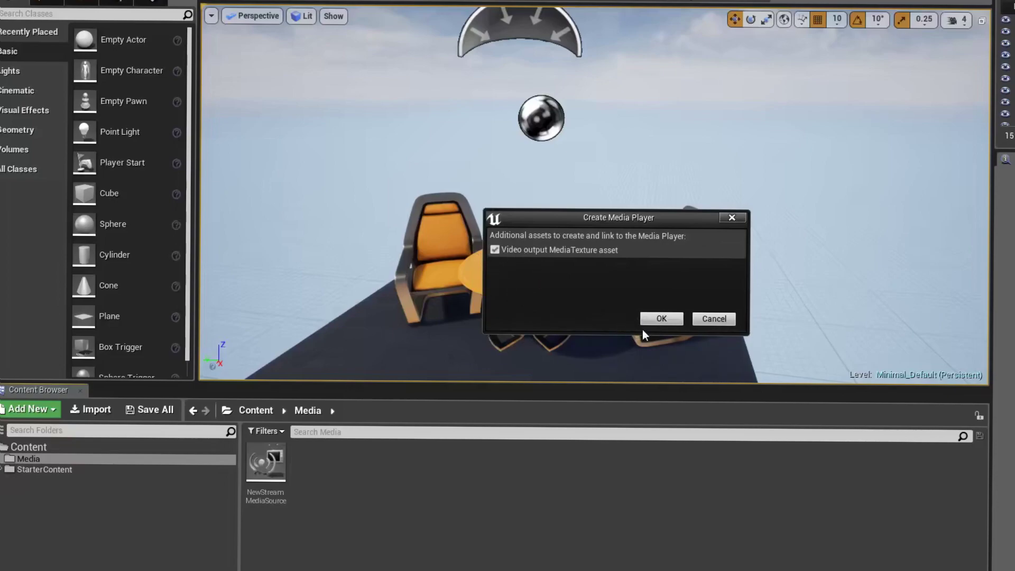
click(658, 319)
text(My)
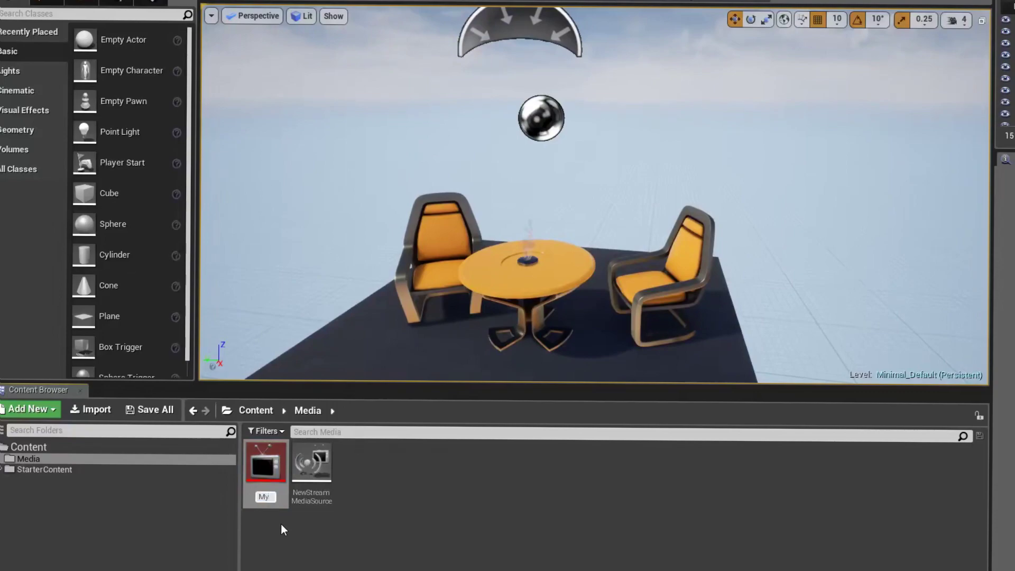
text(Player)
key(Return)
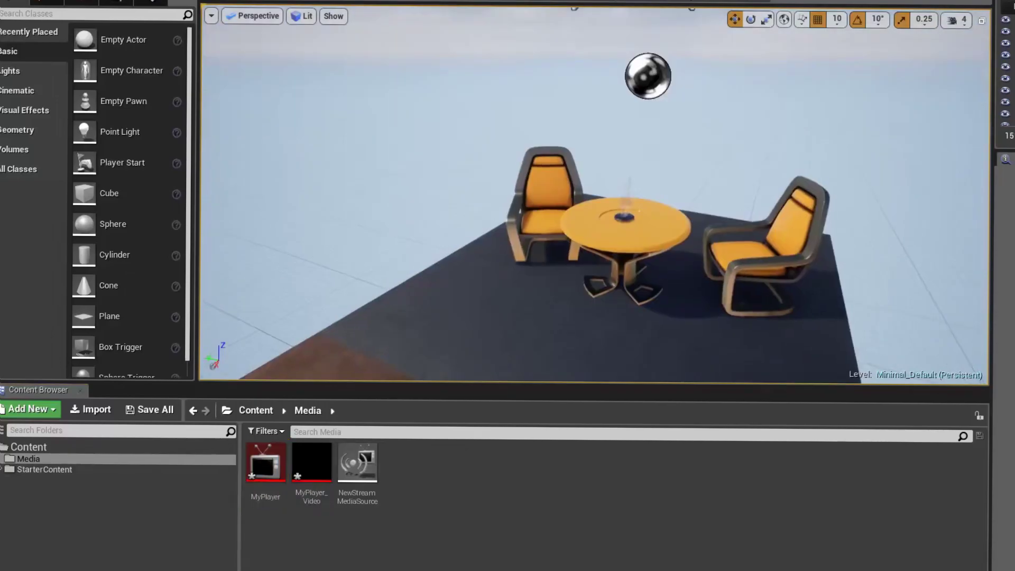
- Place a Plane actor in the level, rotate it upright and raise it into the sky
right_drag(592, 211, 529, 174)
right_drag(555, 275, 296, 215)
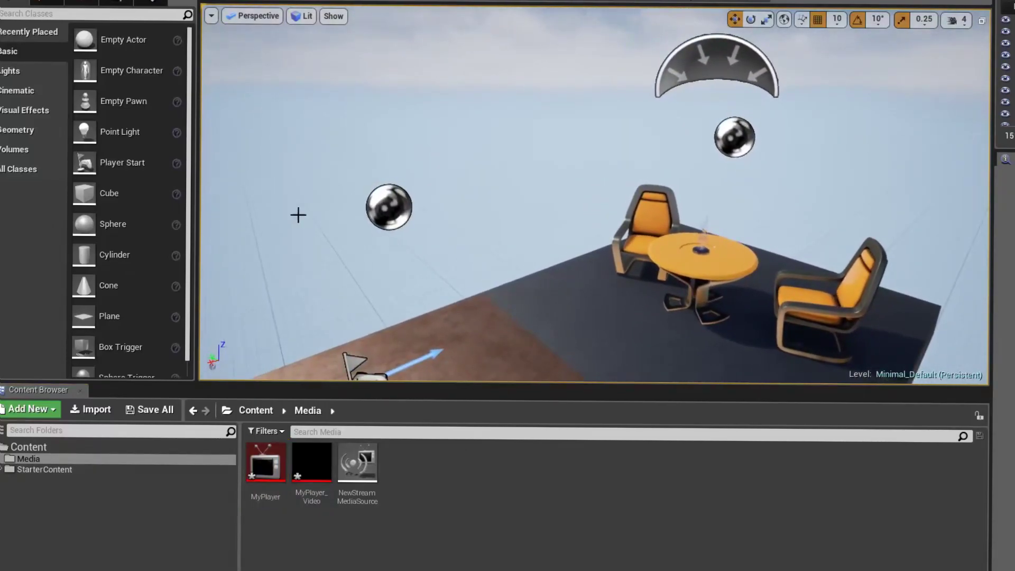
scroll(113, 272, down, 1)
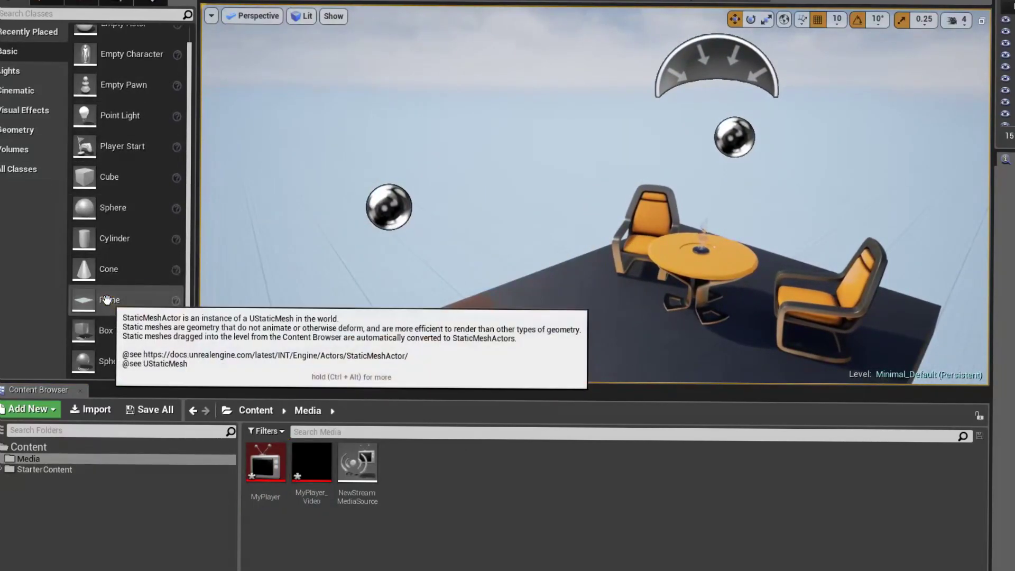
drag(109, 299, 522, 161)
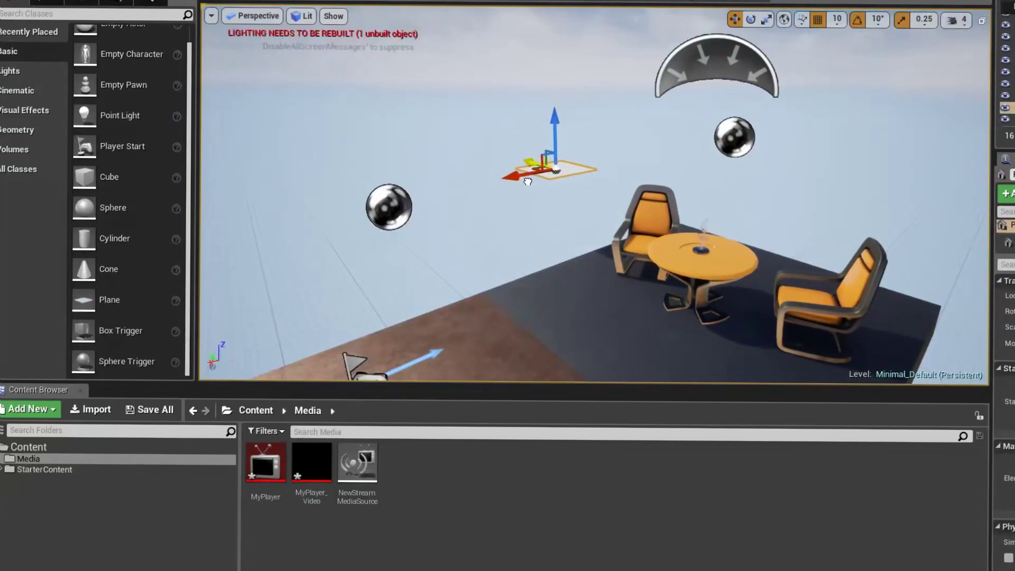
key(e)
drag(574, 101, 619, 195)
key(w)
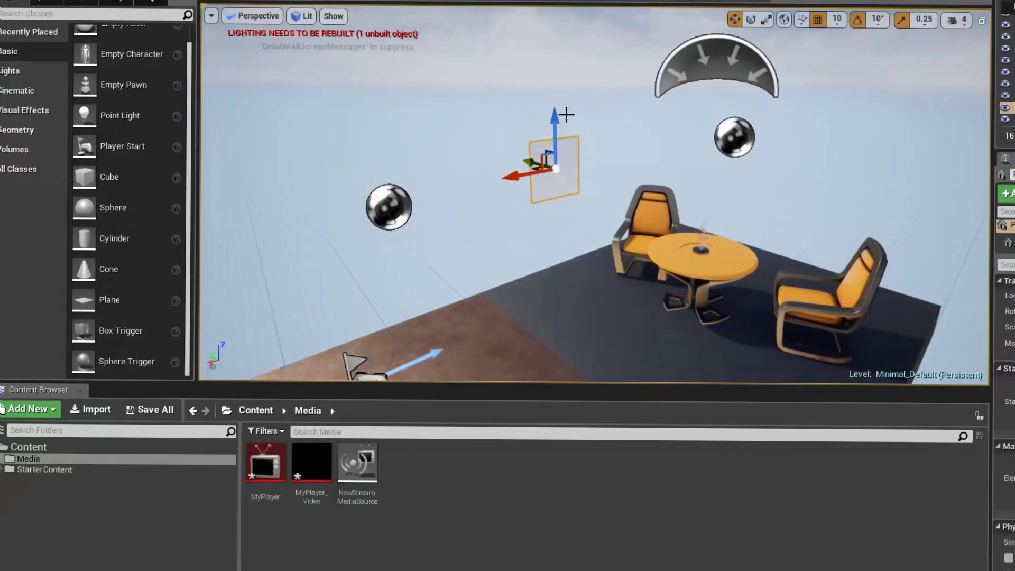
drag(557, 114, 561, 45)
drag(515, 105, 425, 152)
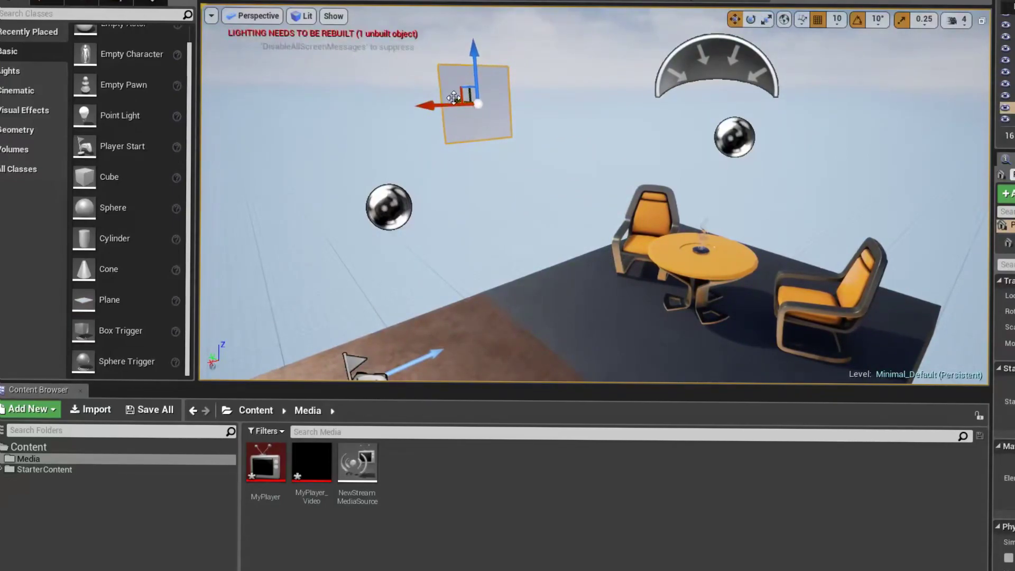
drag(456, 101, 470, 136)
- Apply MyPlayer_Video to the plane, creating the MyPlayer_Video_Mat material
drag(312, 462, 541, 120)
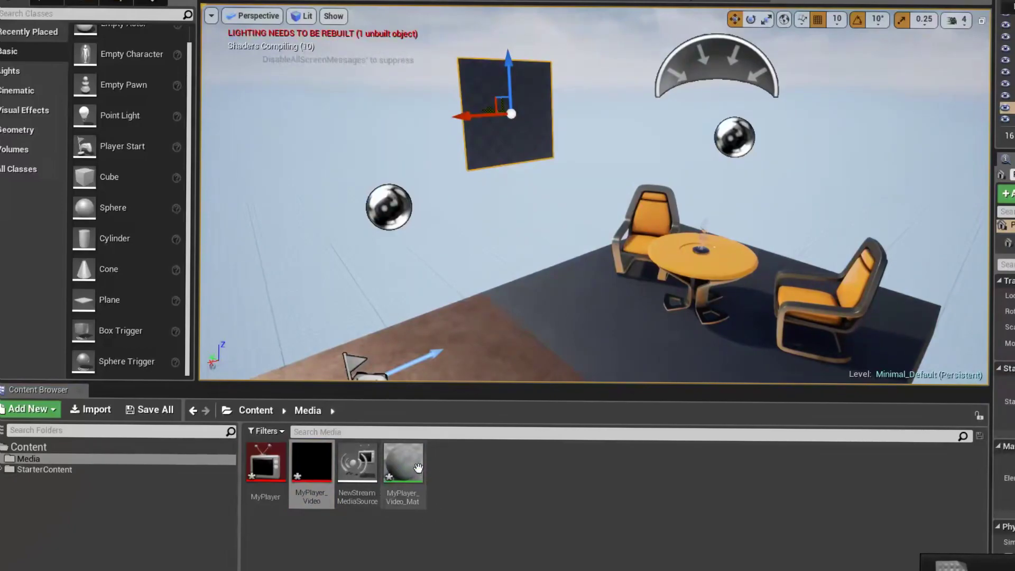
click(403, 464)
key(w)
right_drag(652, 186, 631, 159)
key(s)
double_click(264, 464)
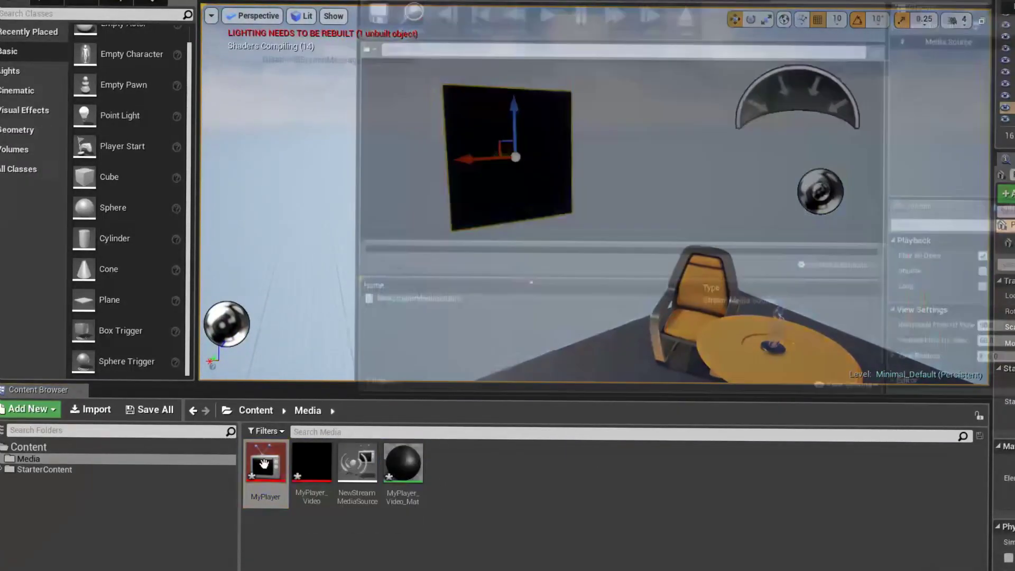
- Preview the NewStreamMediaSource rtmp webcam stream in MyPlayer, then close the player editor
drag(751, 1, 839, 83)
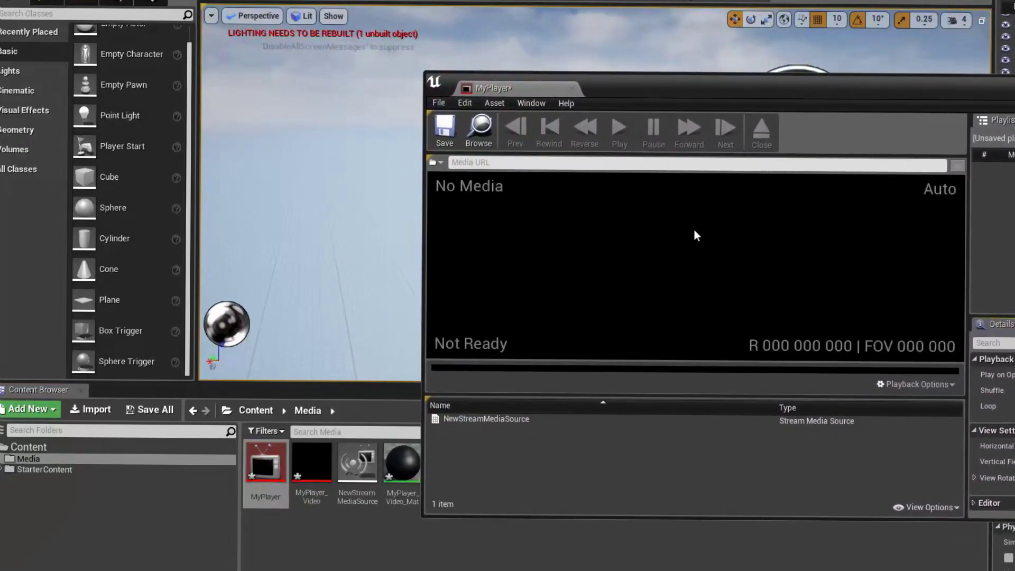
double_click(500, 421)
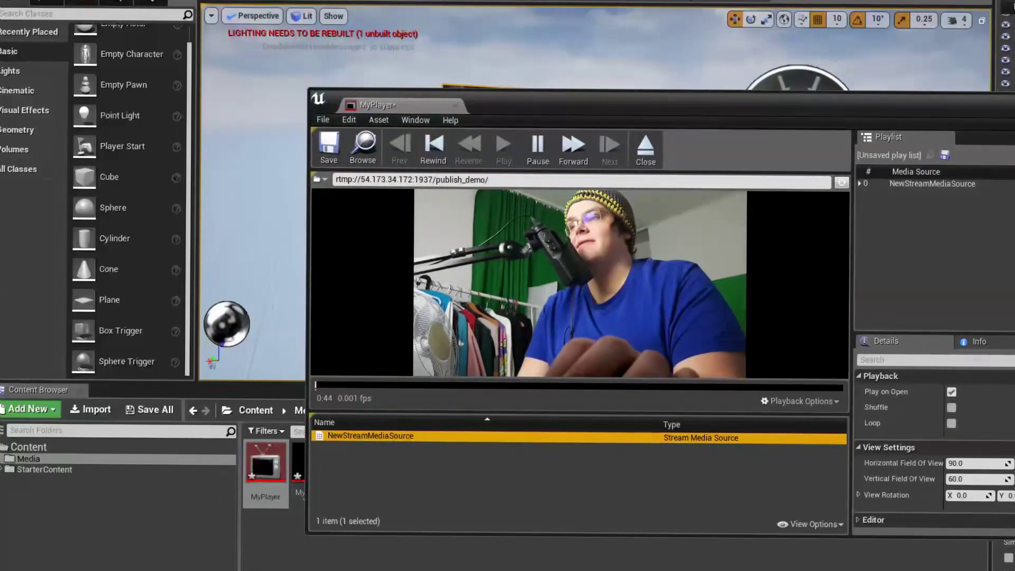
click(1013, 101)
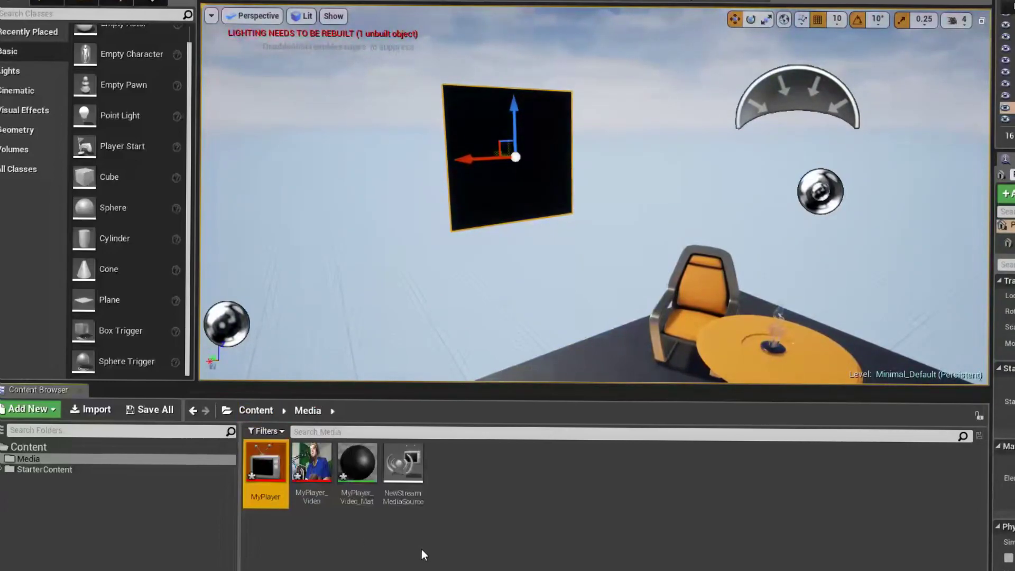
- Reopen MyPlayer and play NewStreamMediaSource so the plane shows the live publish_demo feed
double_click(266, 479)
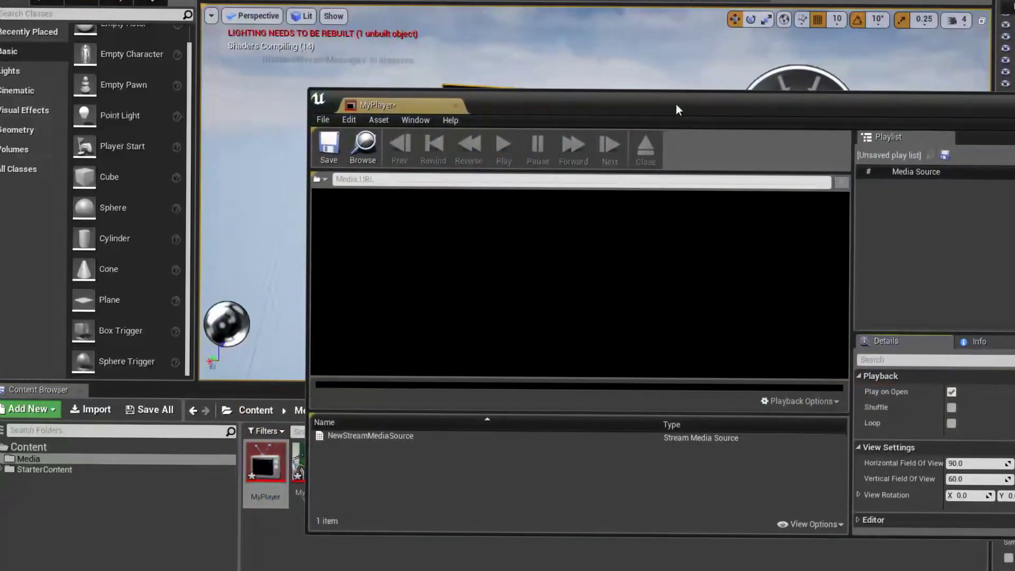
drag(675, 103, 1012, 262)
drag(809, 265, 761, 199)
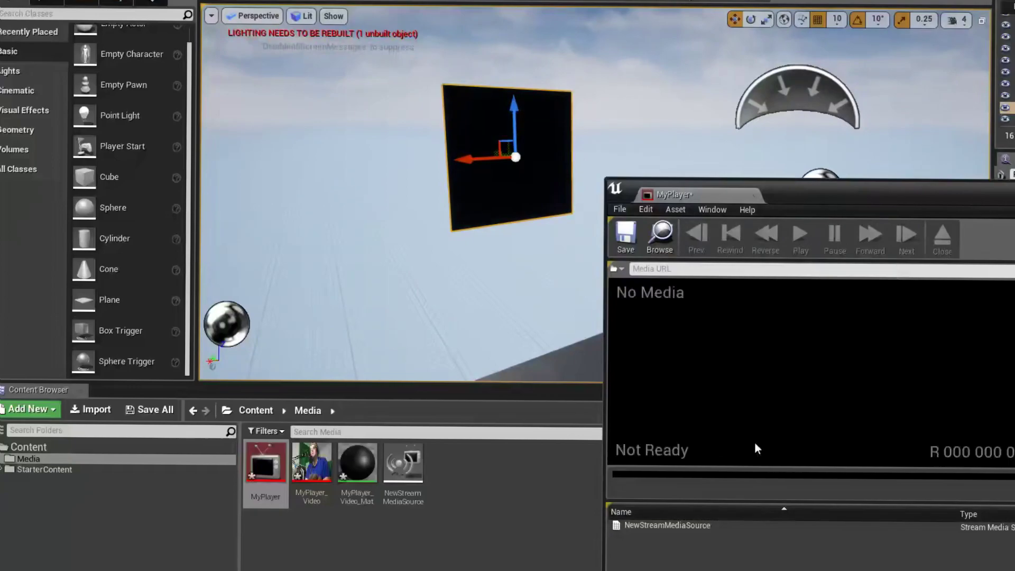
double_click(742, 525)
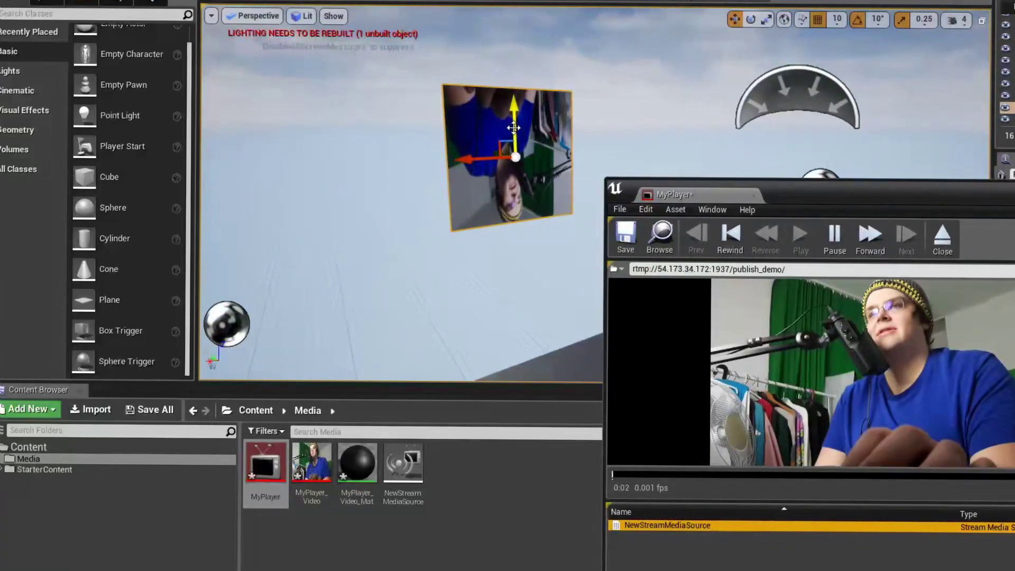
click(516, 132)
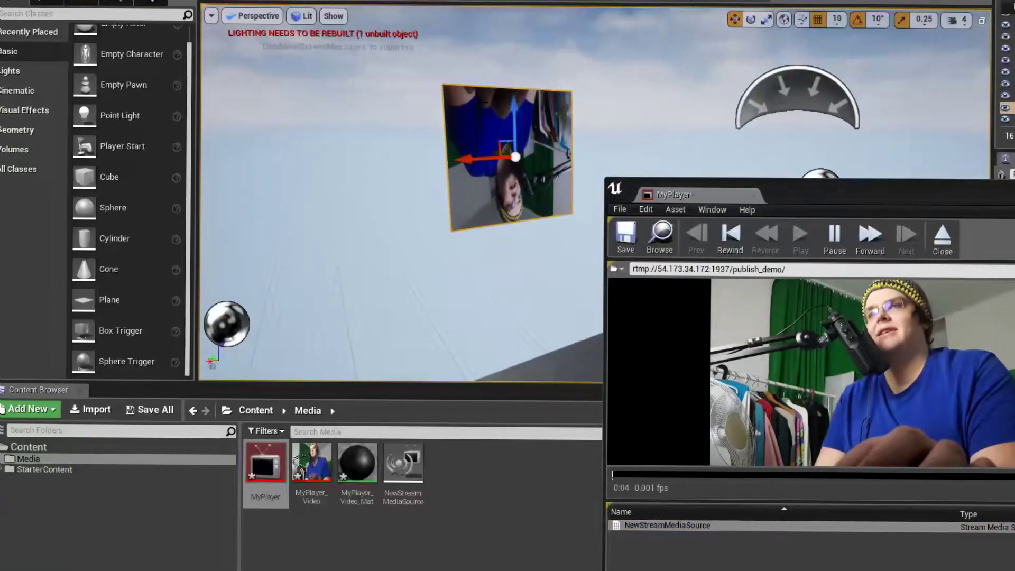
- Rotate the video plane so the webcam image appears upright
key(e)
drag(454, 114, 577, 154)
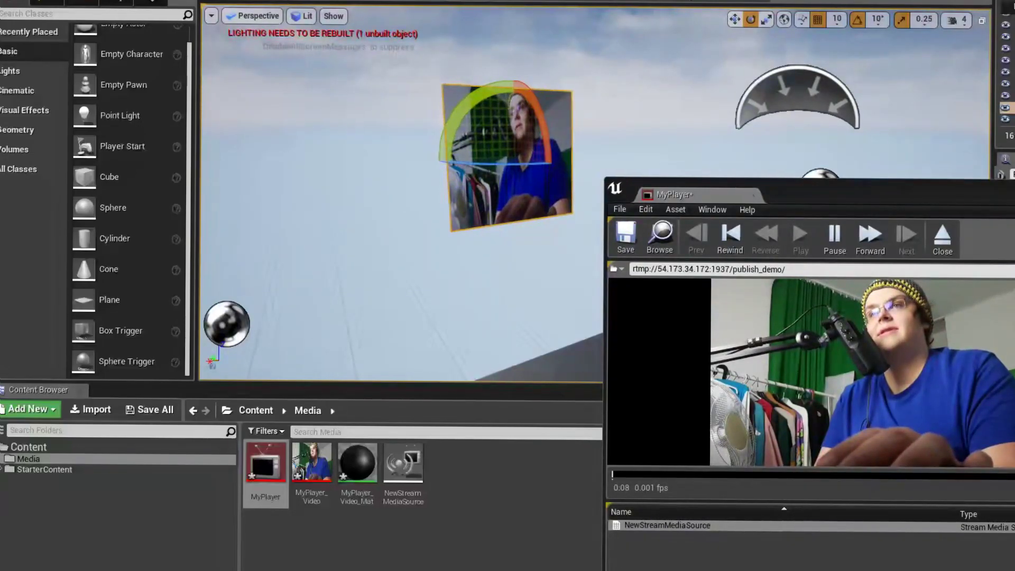
drag(1014, 196, 657, 318)
- Set the plane's scale to X 1.6 and Y 0.9 for a widescreen shape
click(883, 373)
text(1.6)
key(Return)
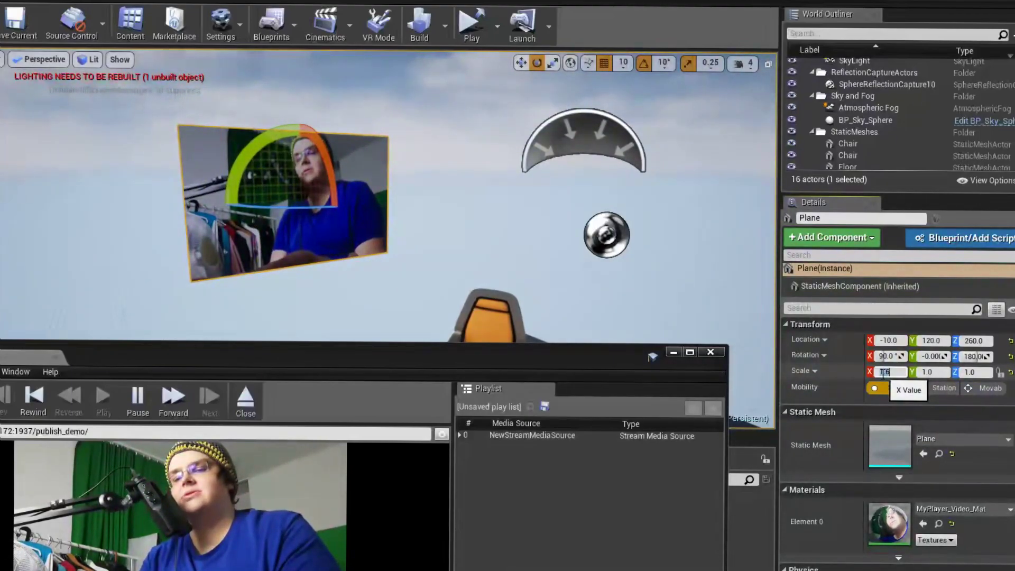
key(Tab)
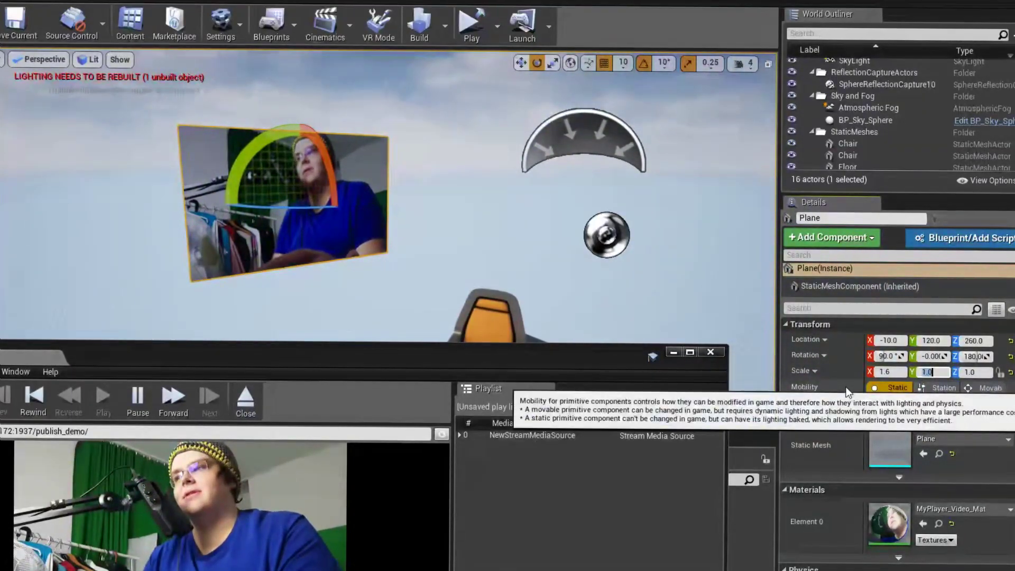
text(0.9)
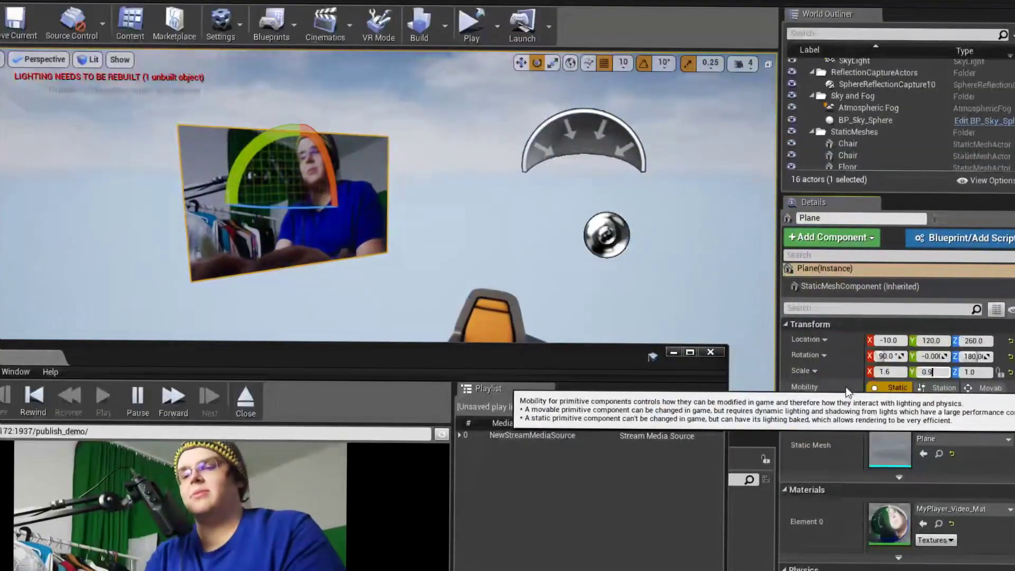
key(Return)
drag(495, 362, 709, 288)
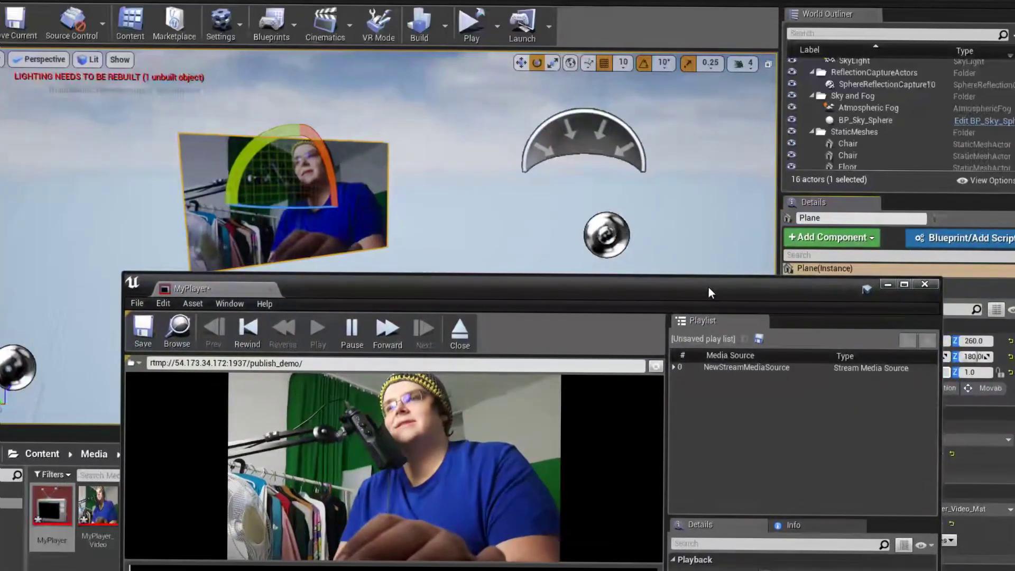
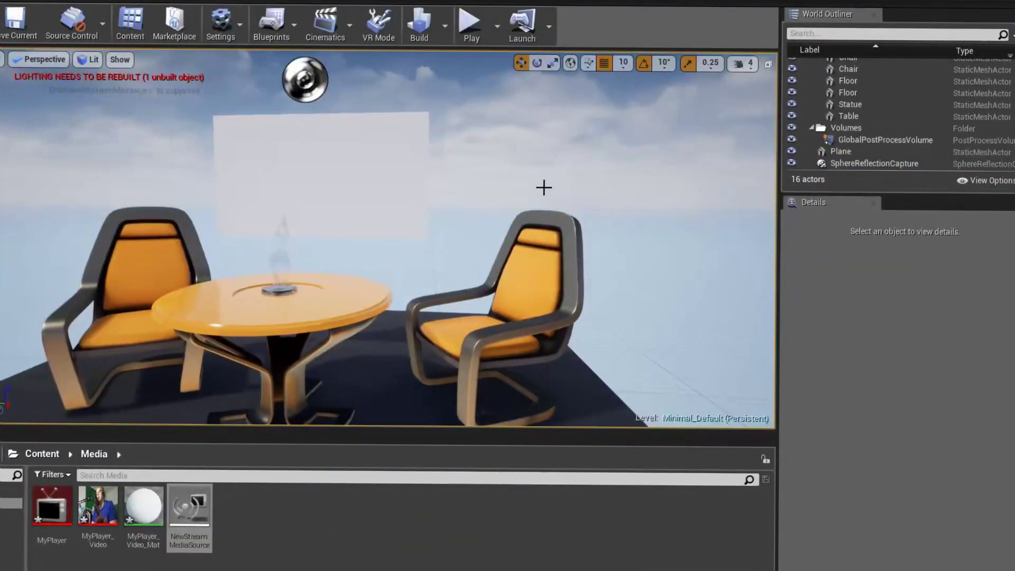
- Test-play the level, circling the table to confirm the plane is still blank white, then open the Blueprints dropdown
click(480, 27)
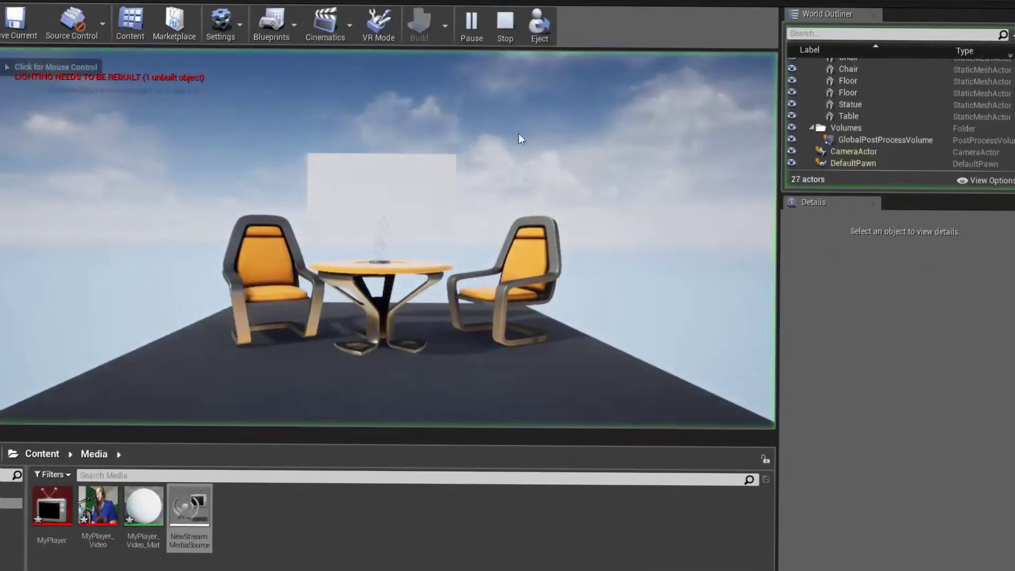
key(w)
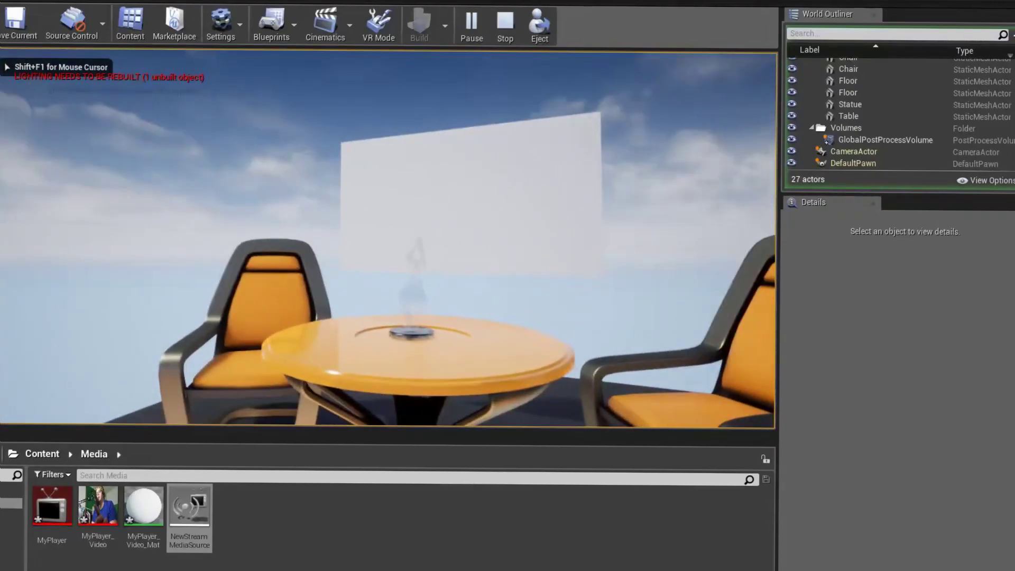
key(s)
key(a)
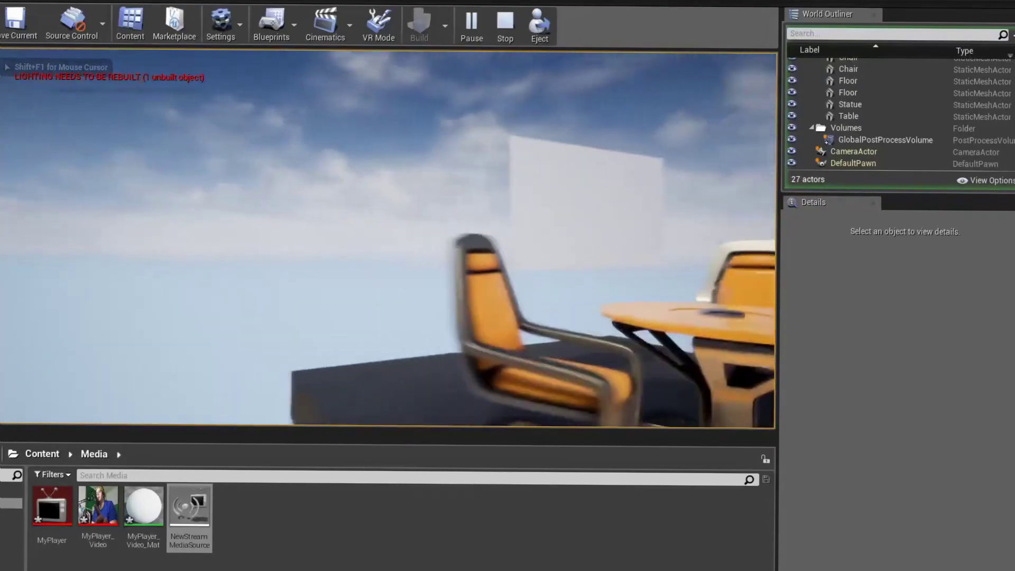
key(Escape)
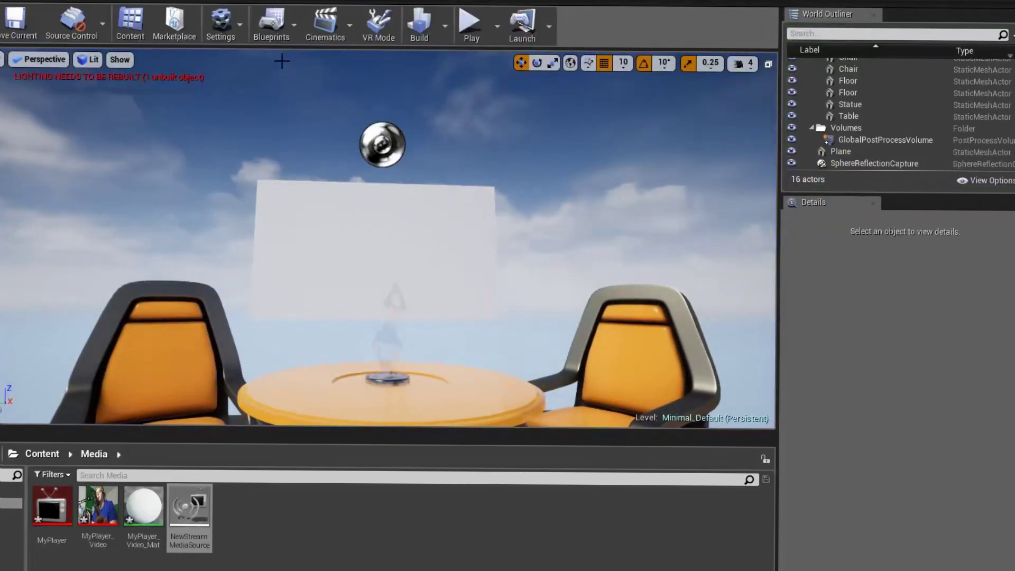
click(293, 34)
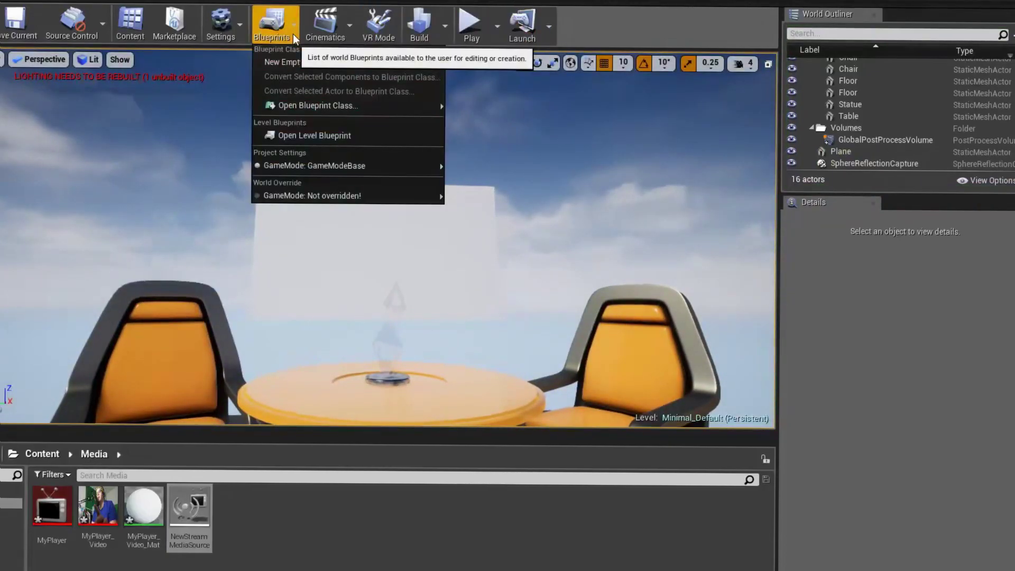
- Open the Level Blueprint and add a new variable named MediaPlayer
click(316, 137)
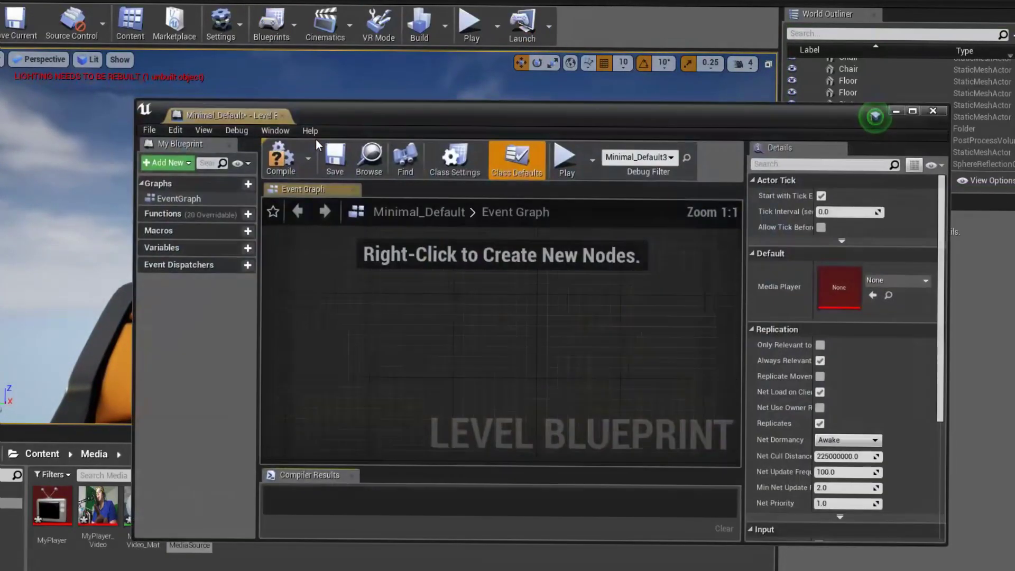
click(170, 167)
click(181, 188)
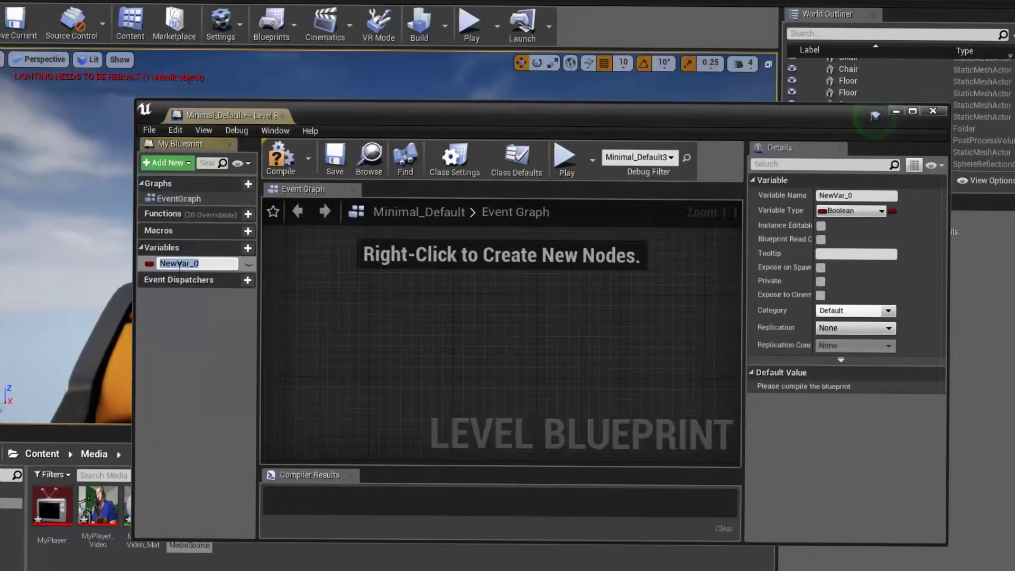
text(MediaPlayer)
key(Return)
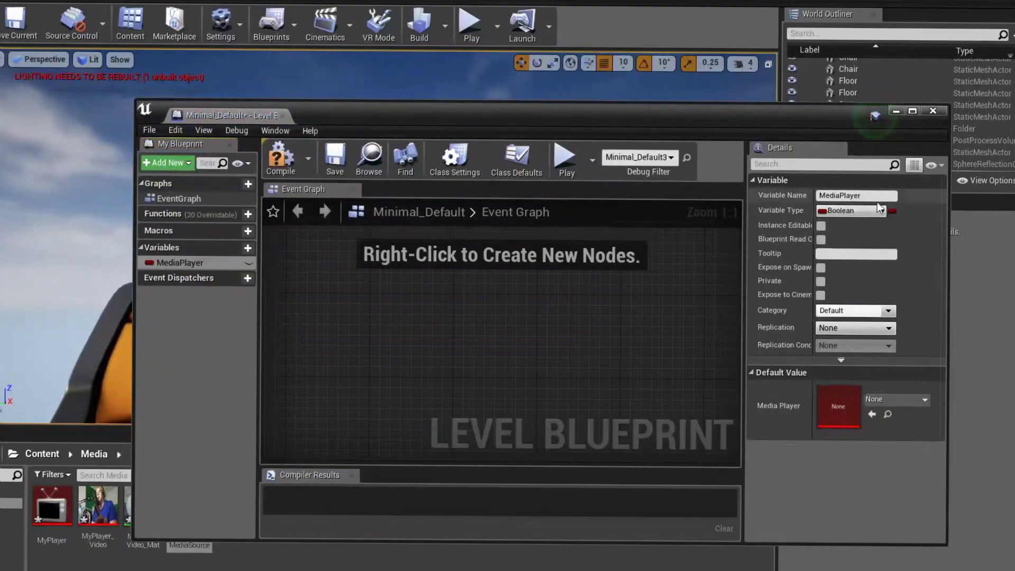
- Make the MediaPlayer variable a Media Player Object Reference
click(848, 210)
text(Media)
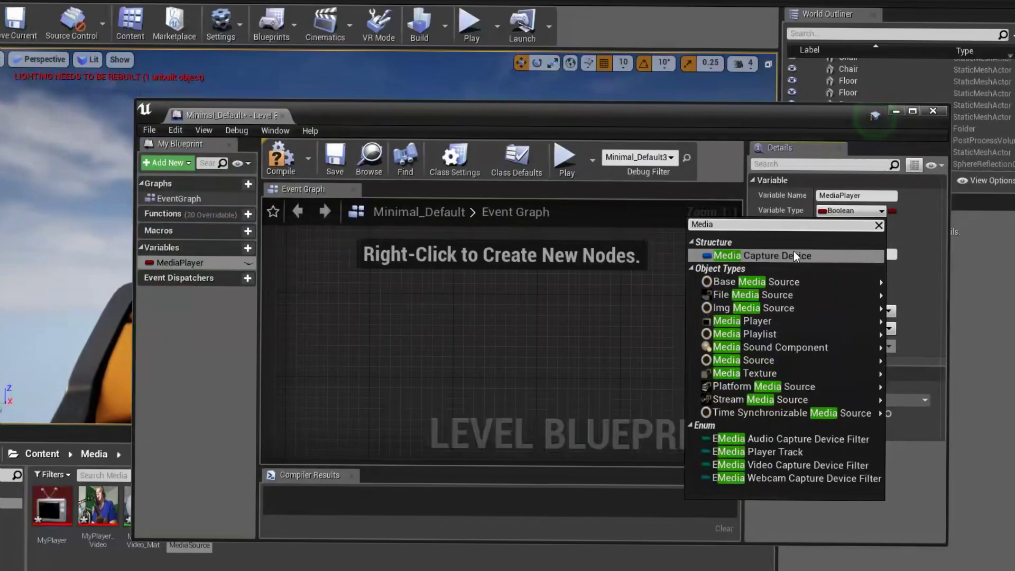
text(P)
mouse_move(794, 255)
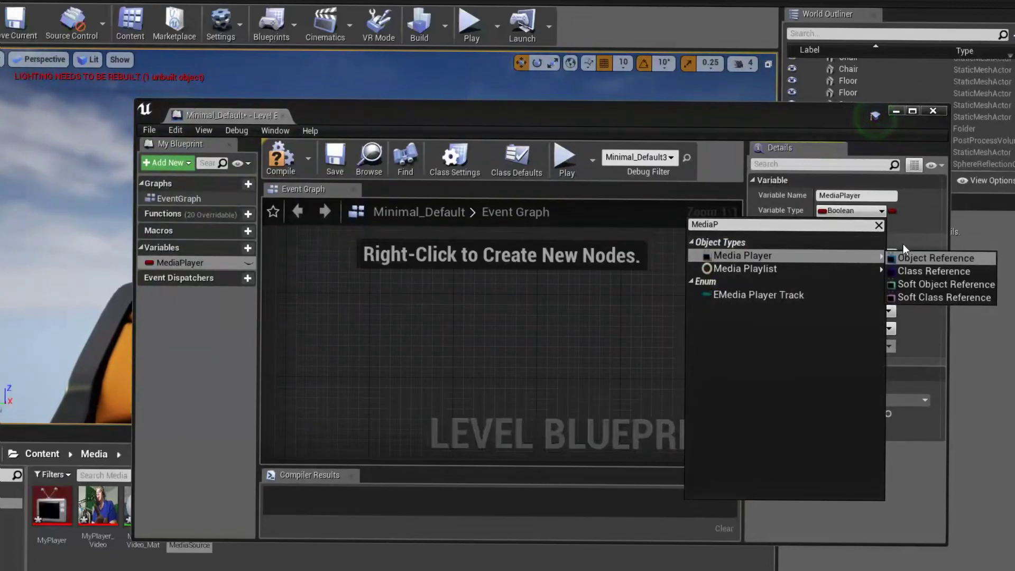
click(919, 254)
- Set MediaPlayer's default value to MyPlayer and place a MediaPlayer node in the Event Graph
drag(793, 111, 710, 118)
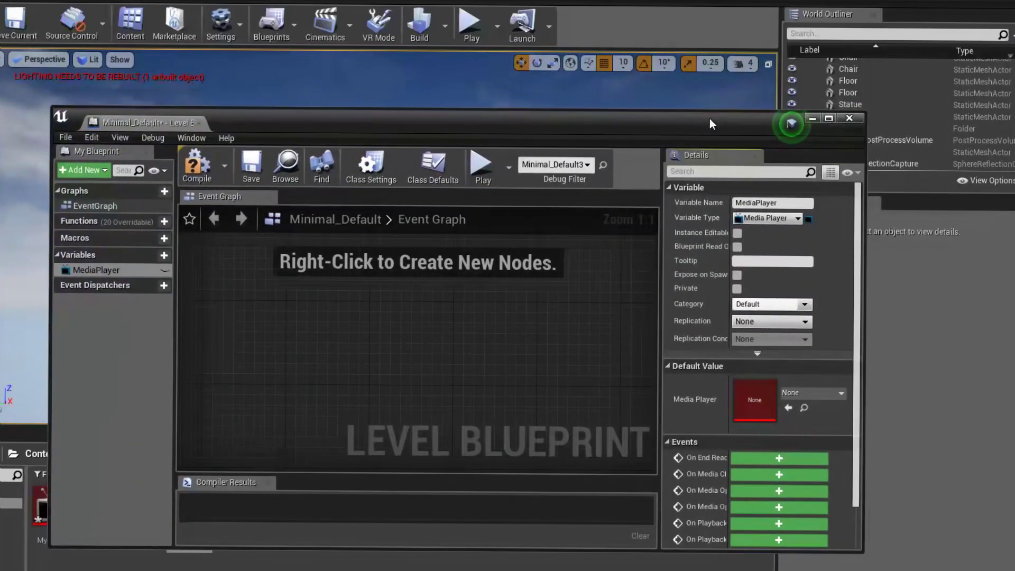
drag(637, 125, 737, 88)
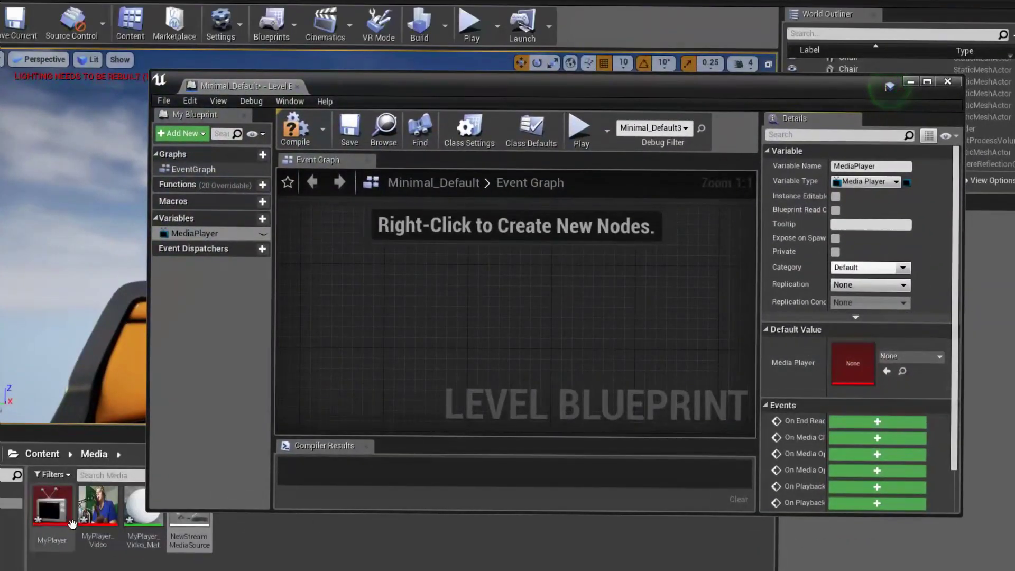
drag(51, 506, 861, 356)
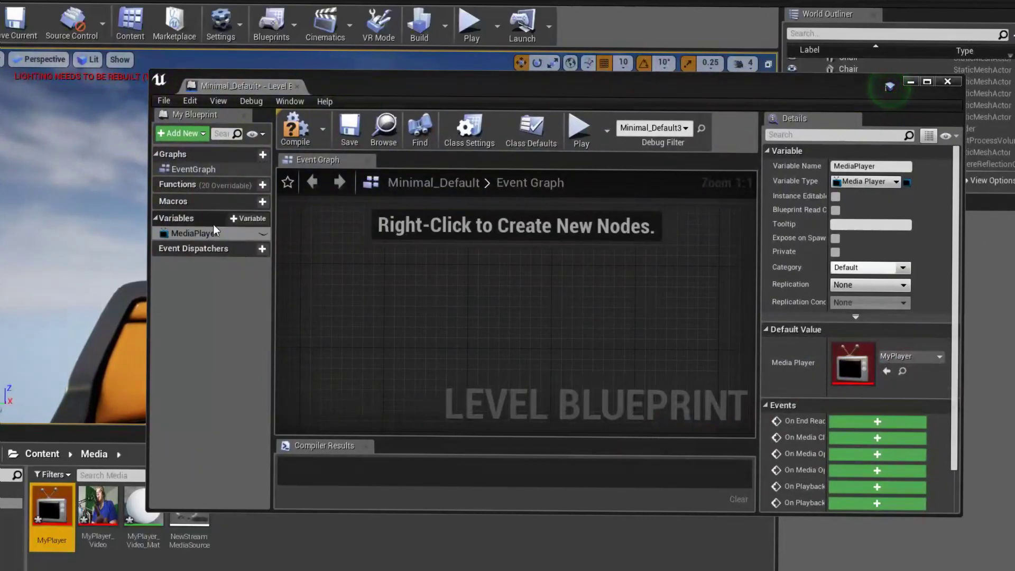
ctrl+drag(191, 233, 414, 325)
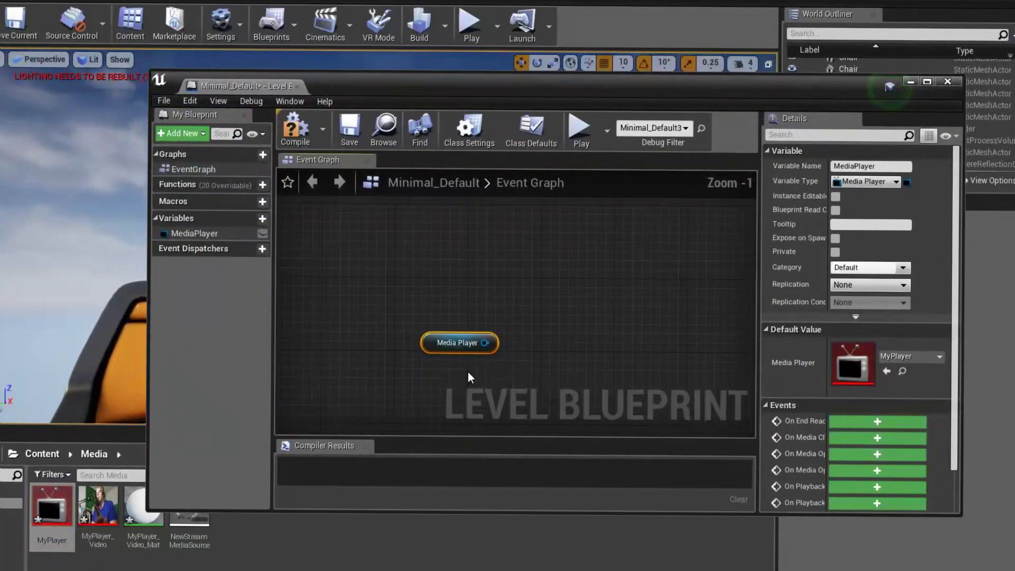
- Add an Open Source node targeting MediaPlayer with NewStreamMediaSource as its media source
drag(487, 338, 549, 275)
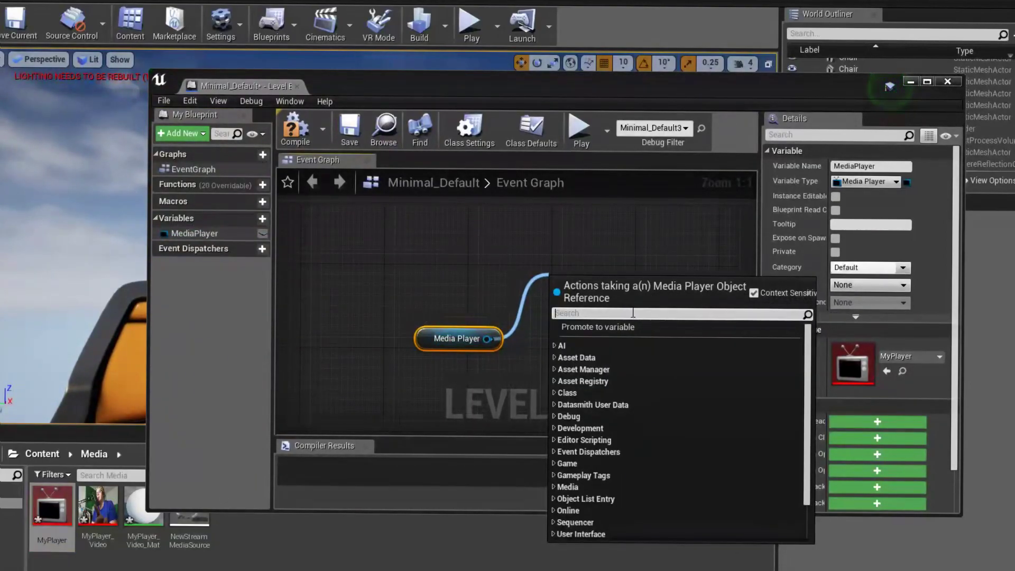
text(Open)
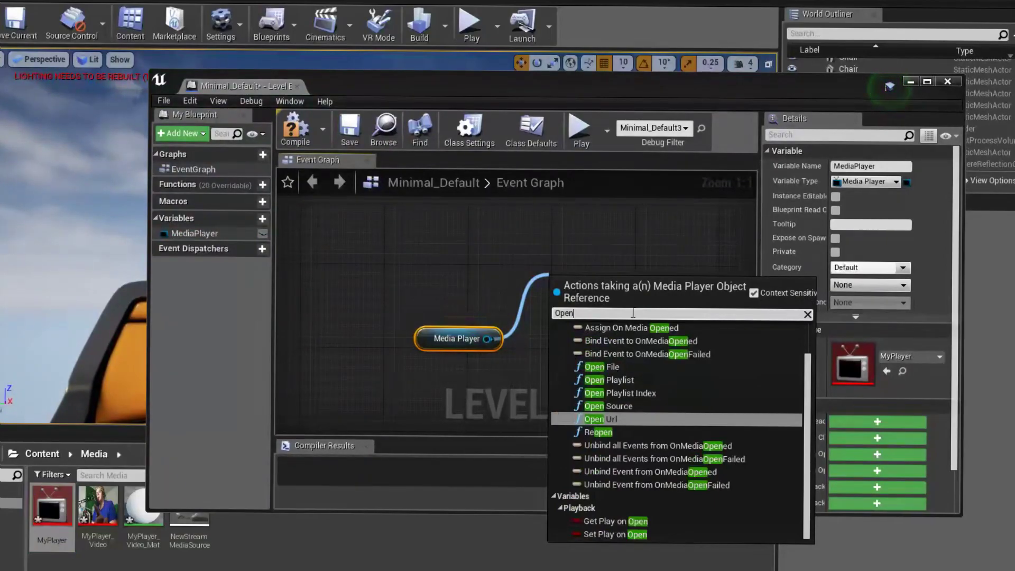
click(632, 407)
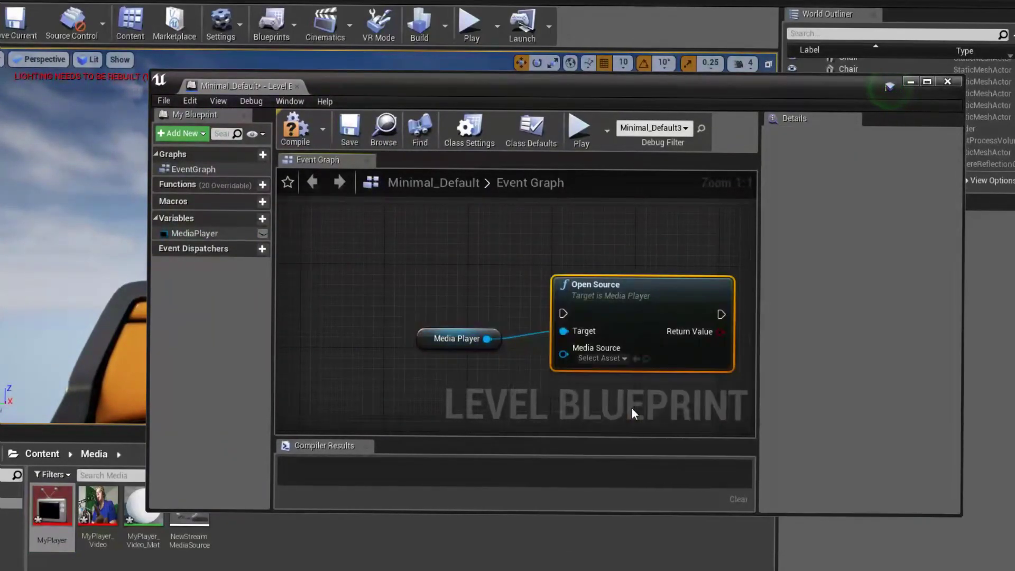
click(619, 360)
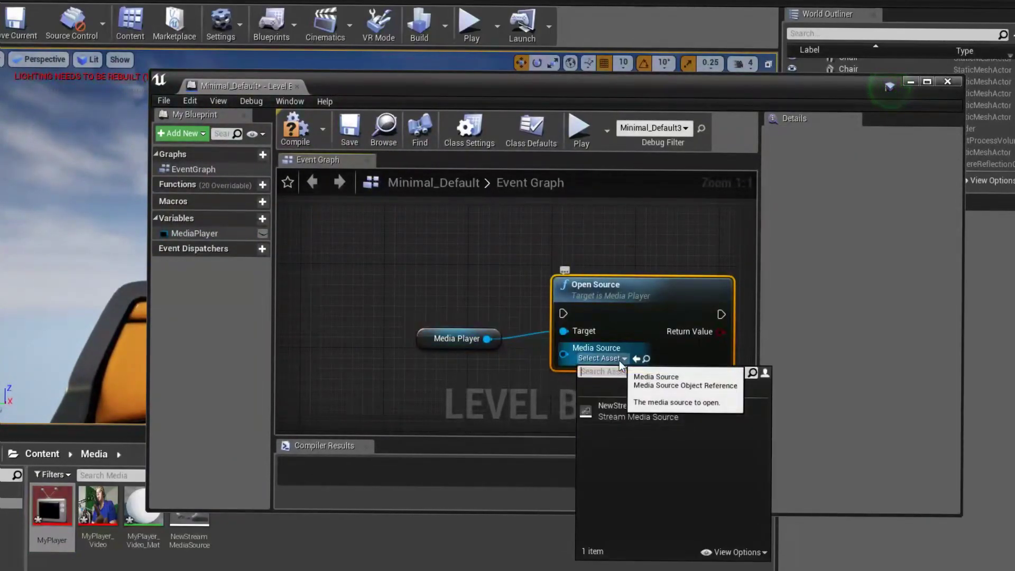
click(627, 417)
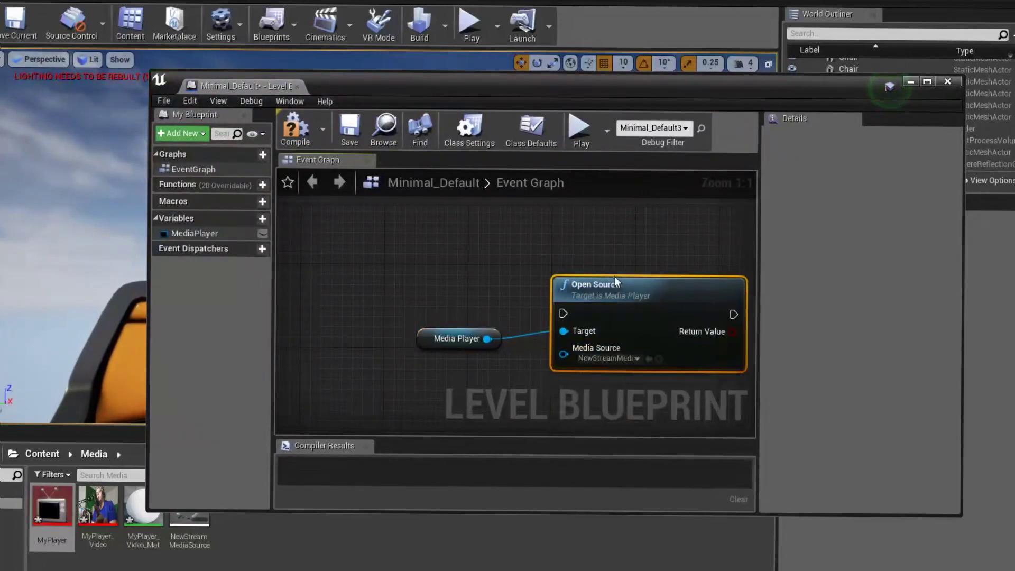
drag(592, 312, 428, 242)
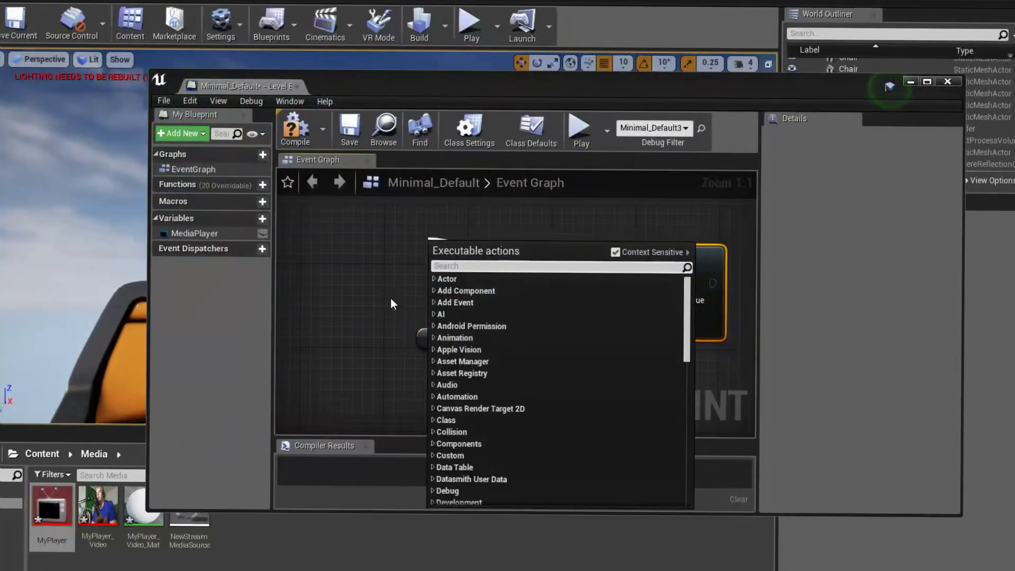
- Wire an Event BeginPlay node into Open Source and minimize the Blueprint window
text(Begin Play)
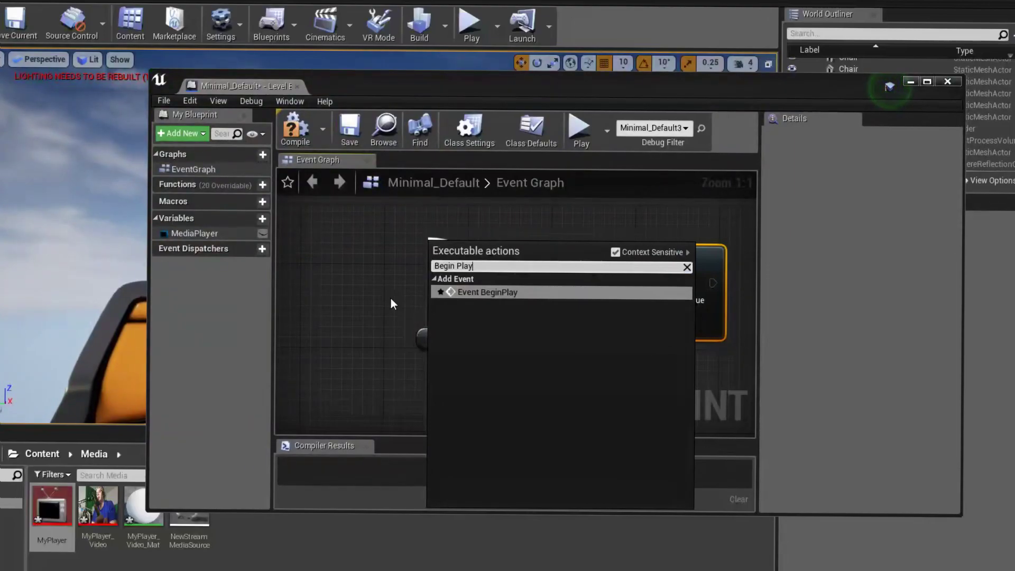
key(Return)
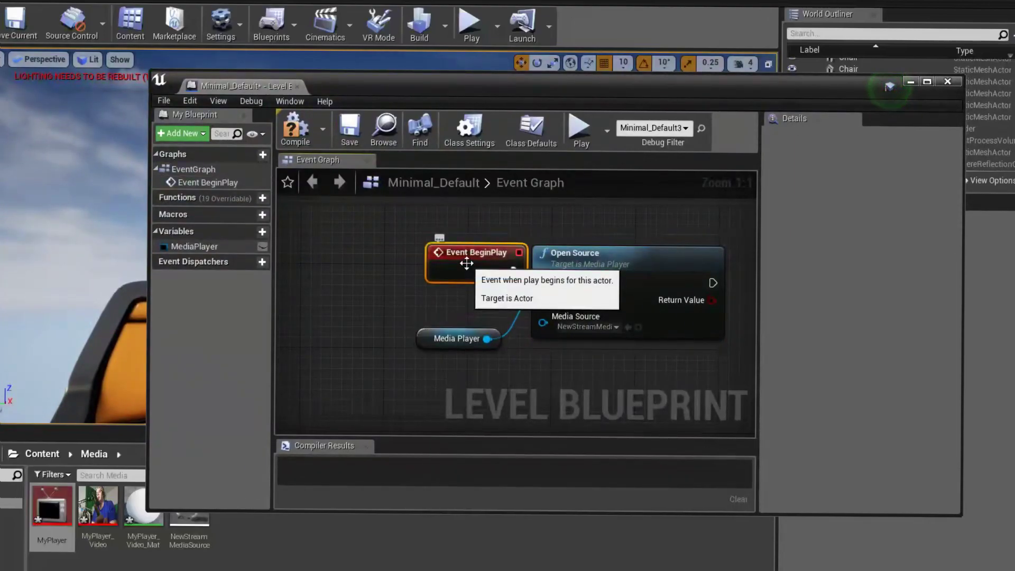
drag(465, 263, 437, 261)
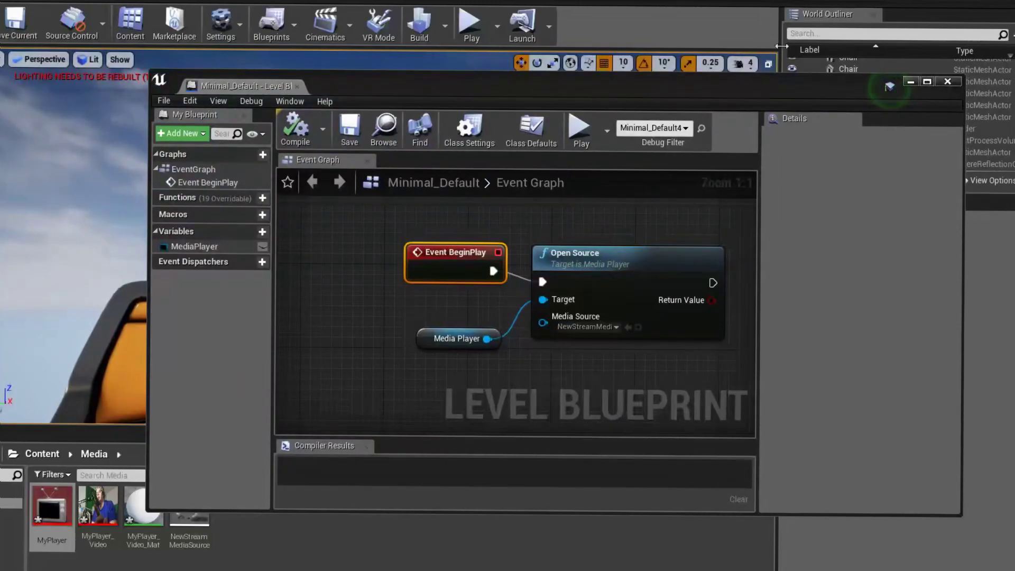
click(910, 82)
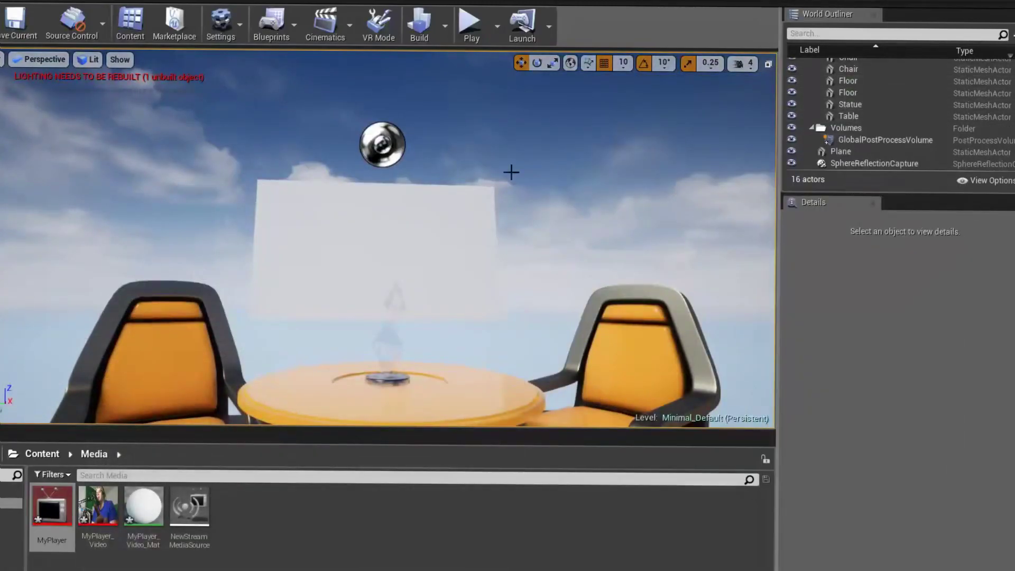
- Play the level and fly up to the plane to confirm it shows the live webcam feed, then stop
click(467, 29)
click(449, 132)
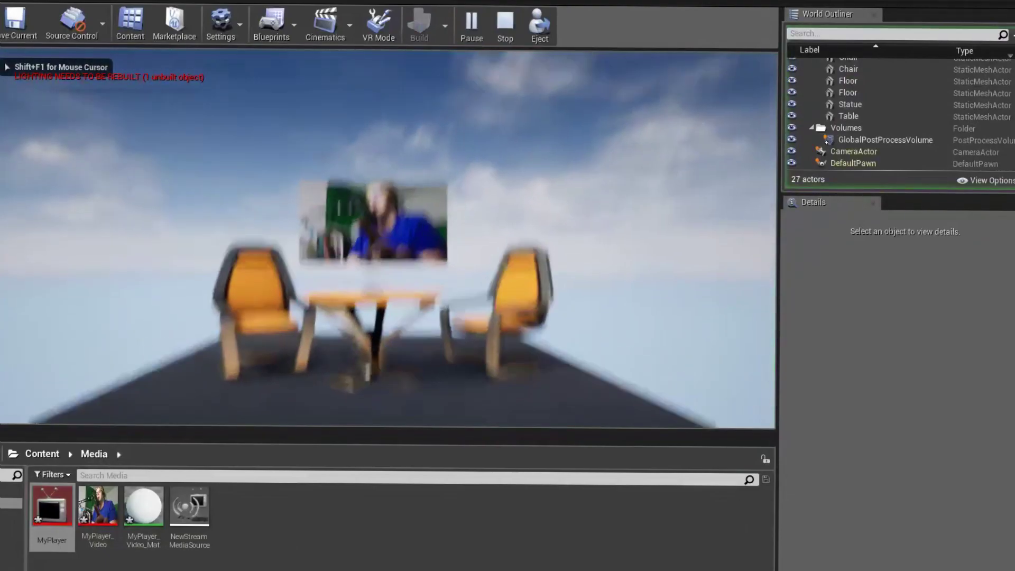
key(w)
key(w)
key(s)
key(w)
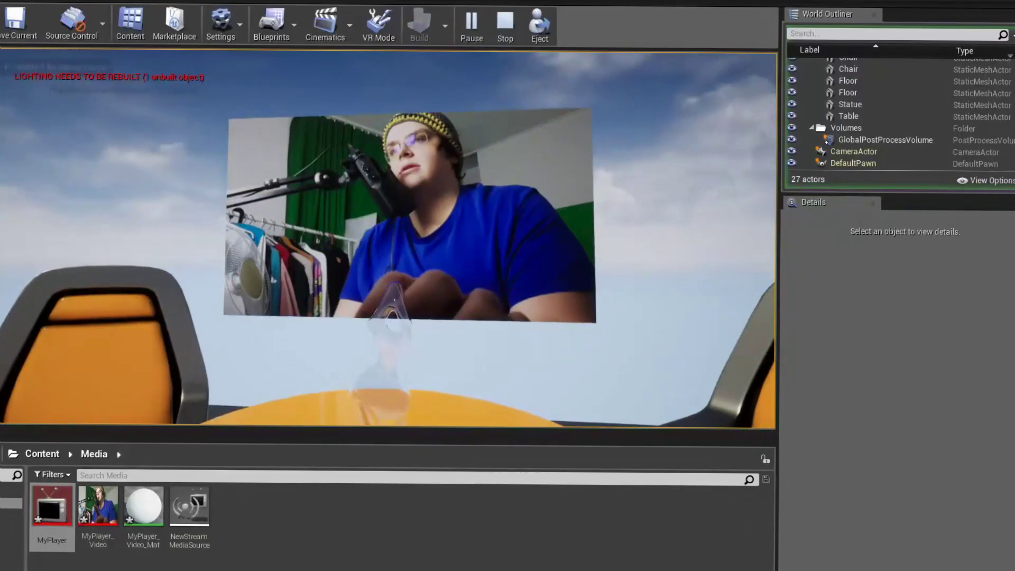
key(w)
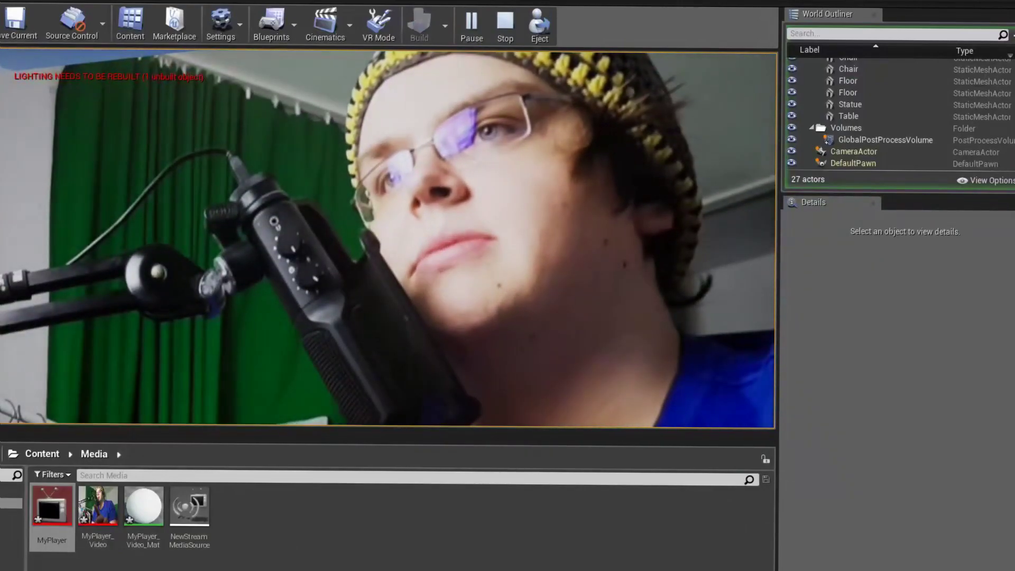
key(s)
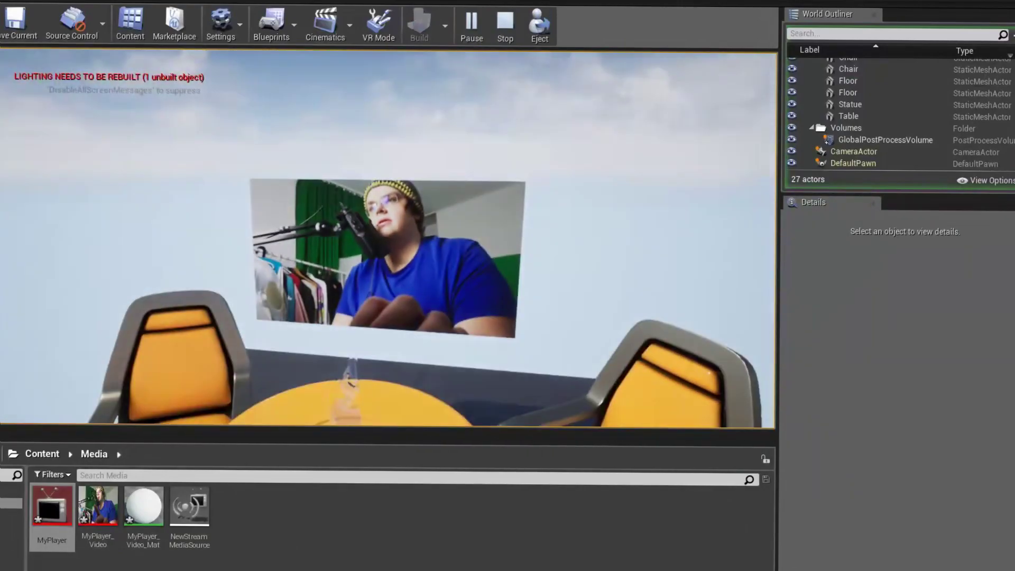
key(w)
key(w)
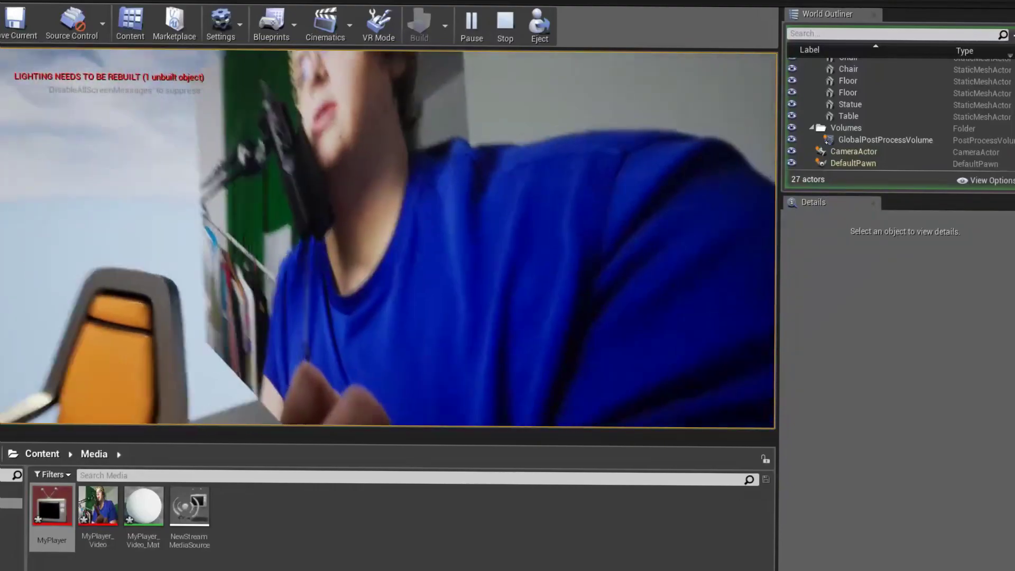
key(Escape)
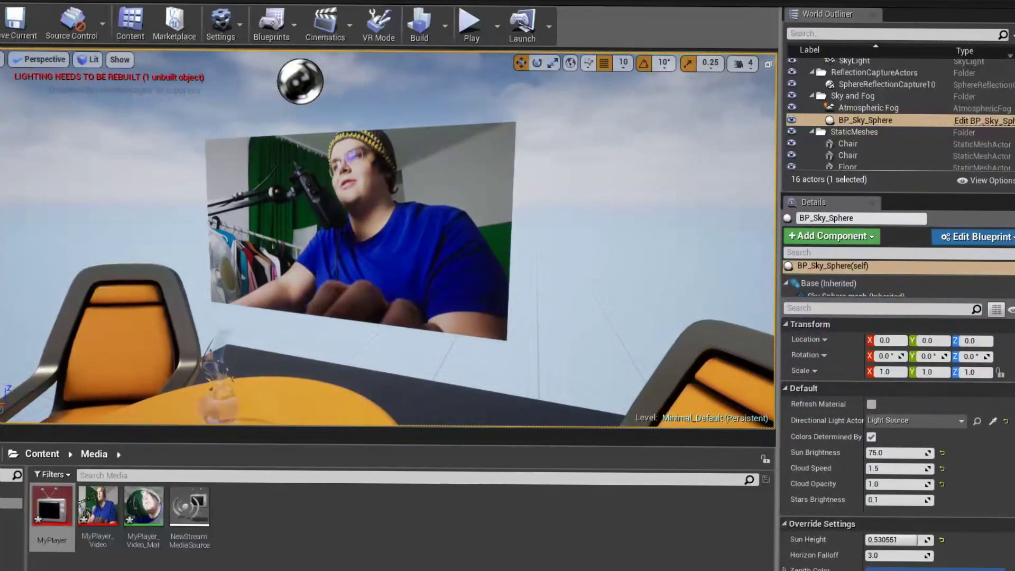
- Add a Media Sound component to the Plane and set its Media Player to MyPlayer
click(408, 305)
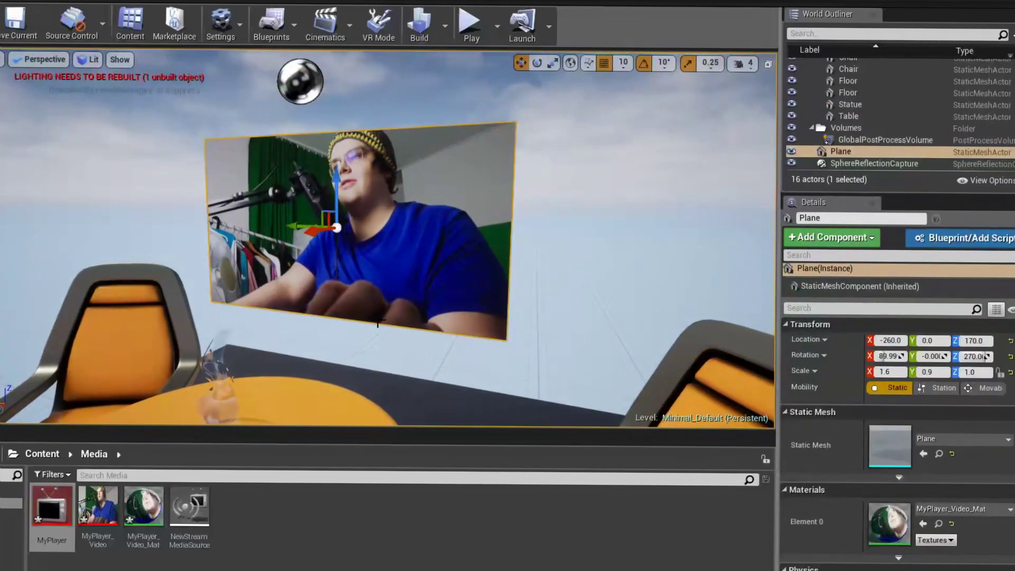
click(863, 243)
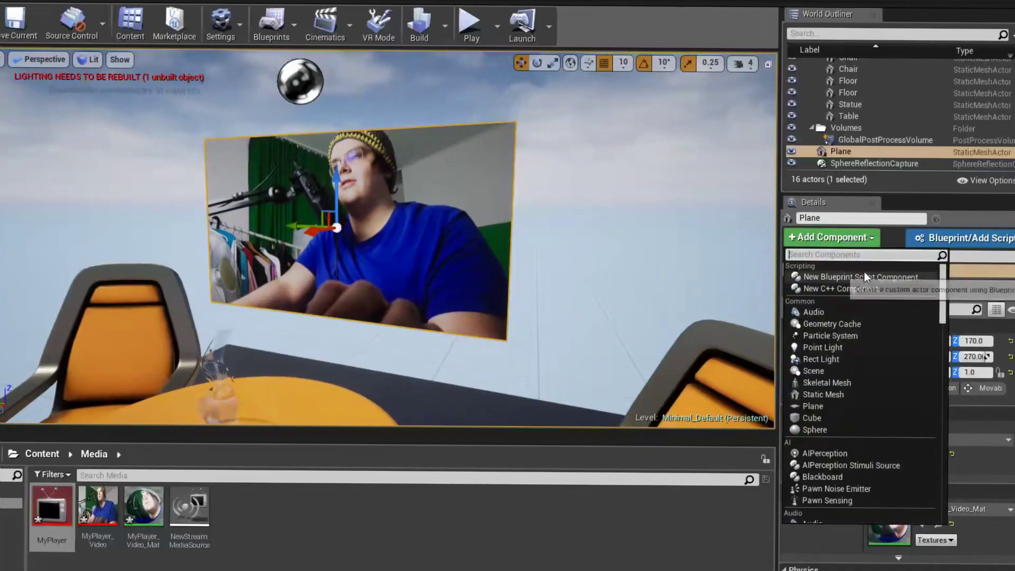
text(Medi)
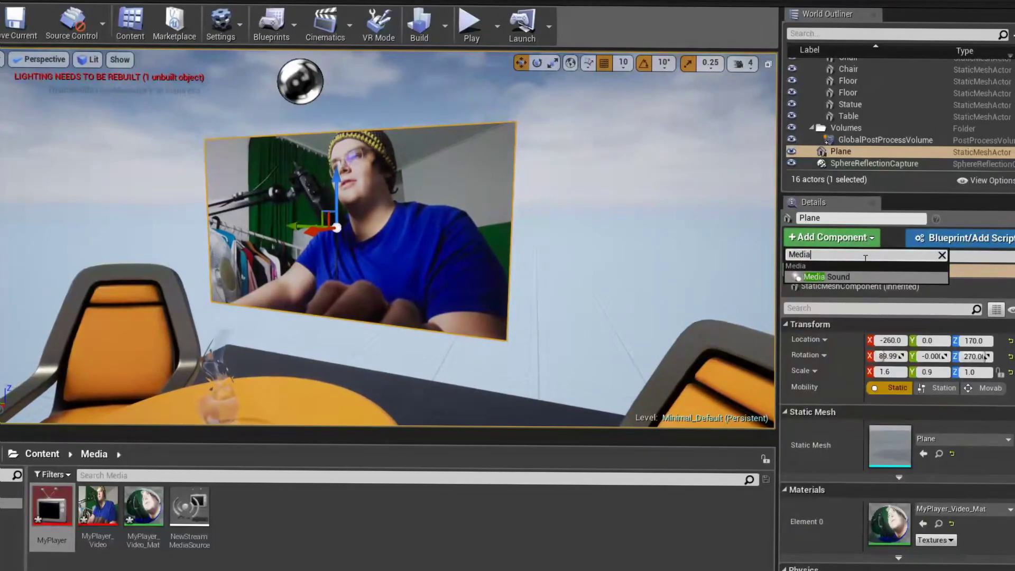
text(a)
key(Return)
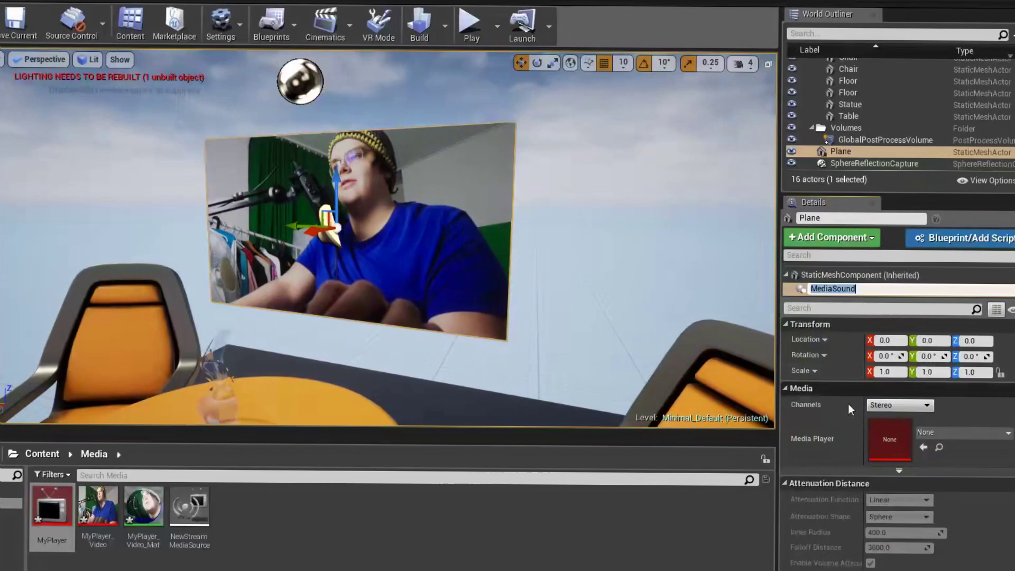
click(61, 501)
drag(60, 502, 890, 442)
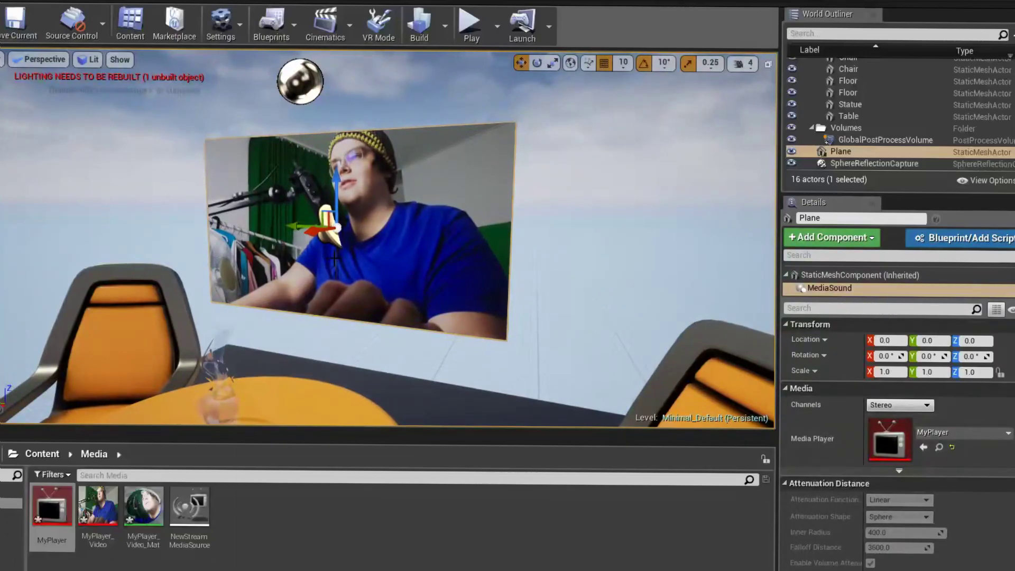
- Start playing the level and fly toward the webcam screen until the video fills the view
click(474, 28)
click(496, 158)
key(w)
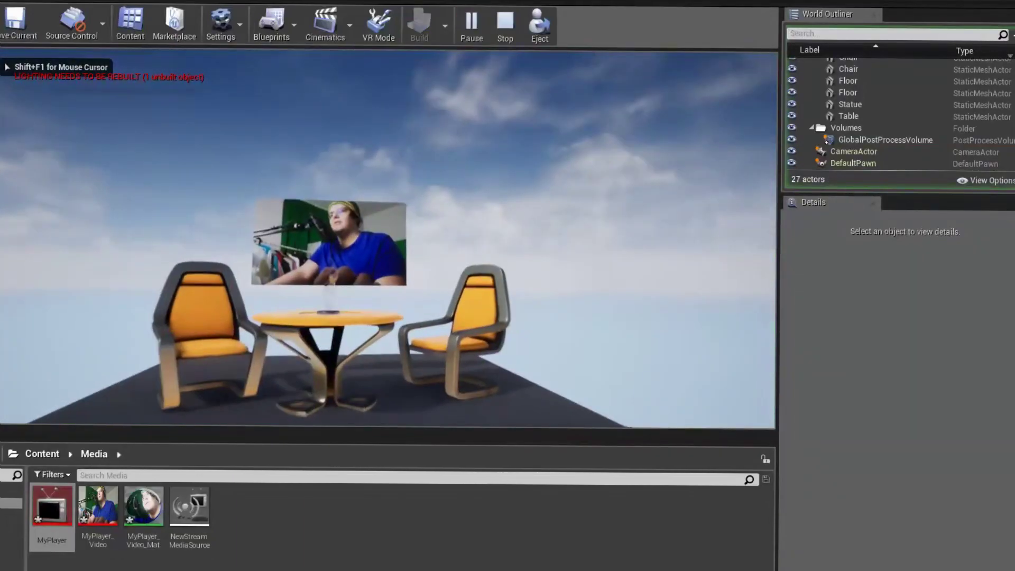
key(w)
key(d)
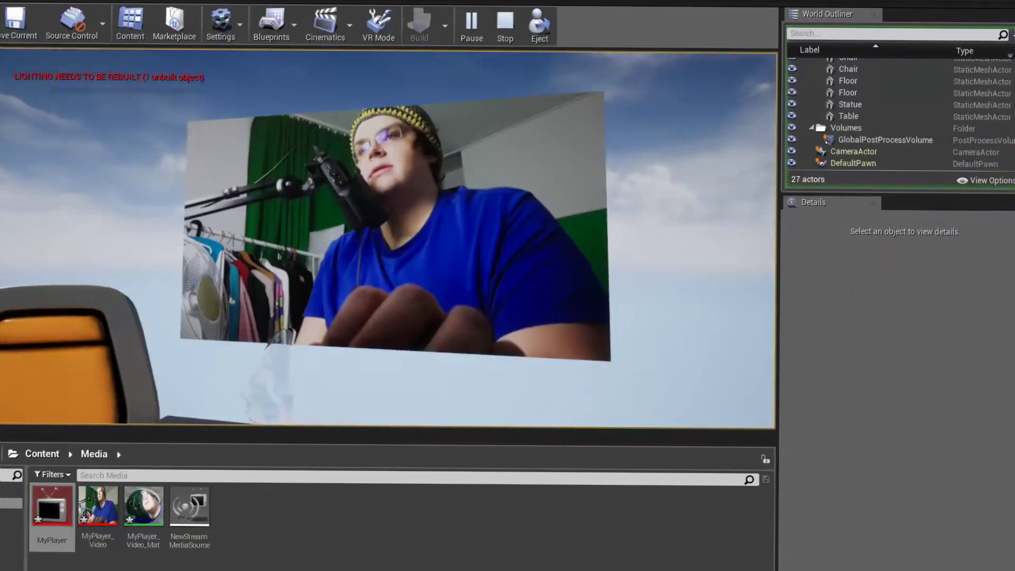
key(w)
- Fly back to reveal the table and chairs, circle the set, then approach the webcam screen again
key(s)
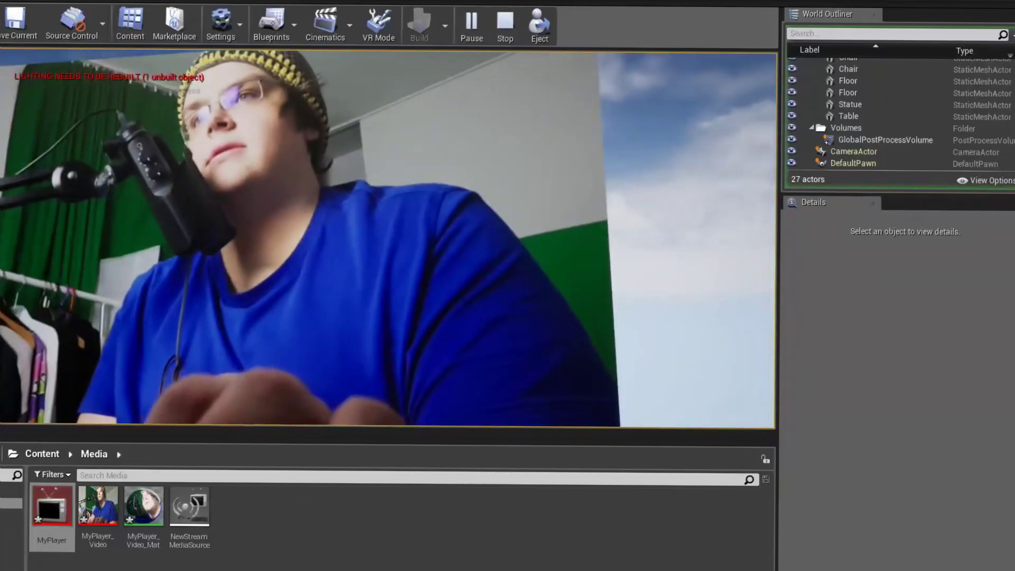
key(s)
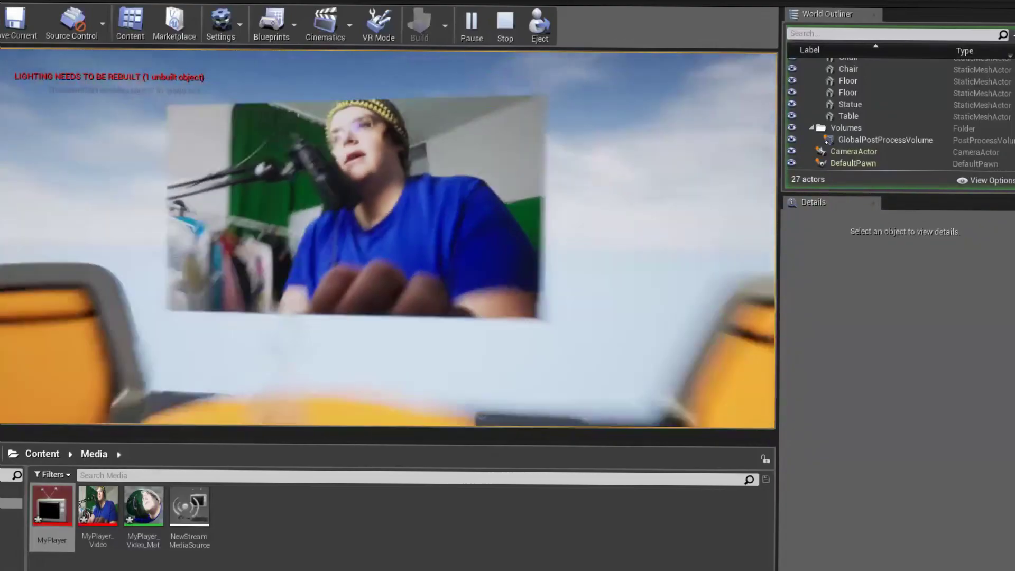
key(w)
key(d)
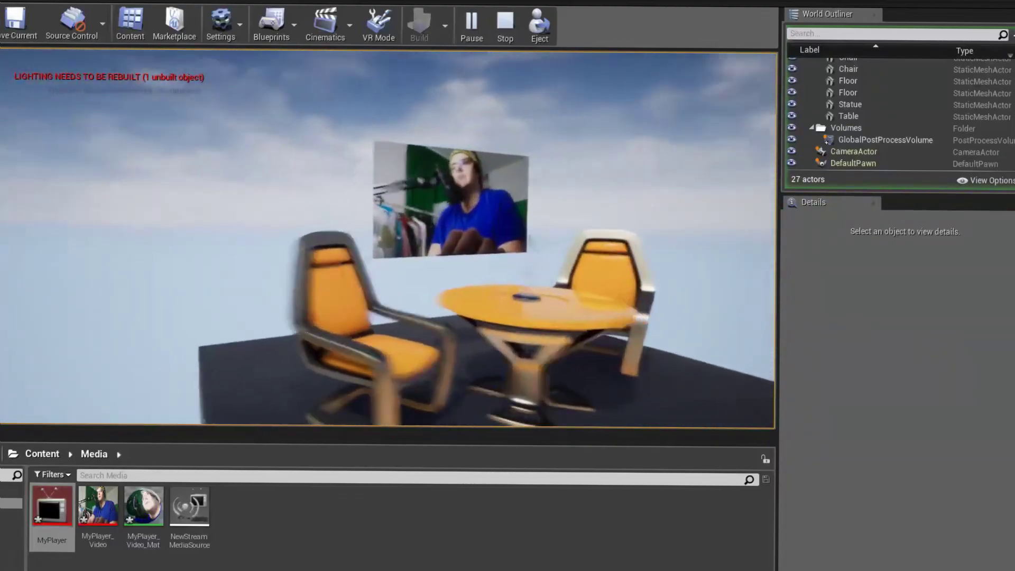
key(a)
key(d)
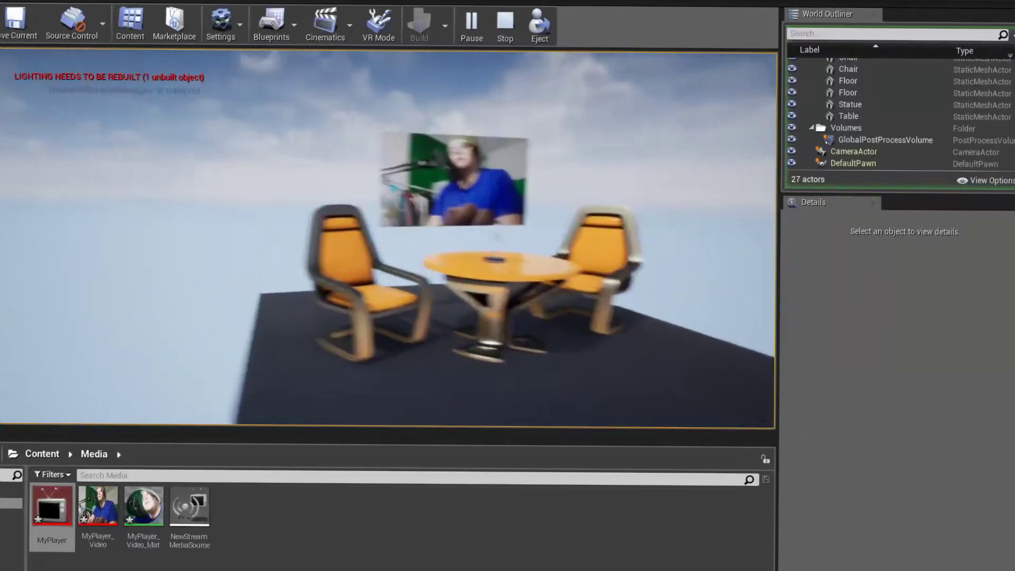
key(w)
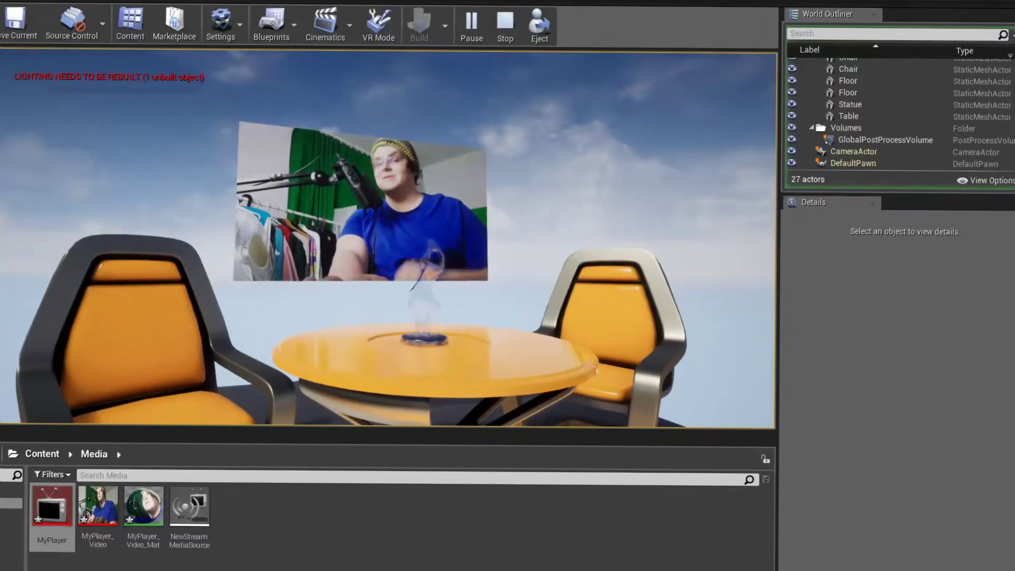
key(w)
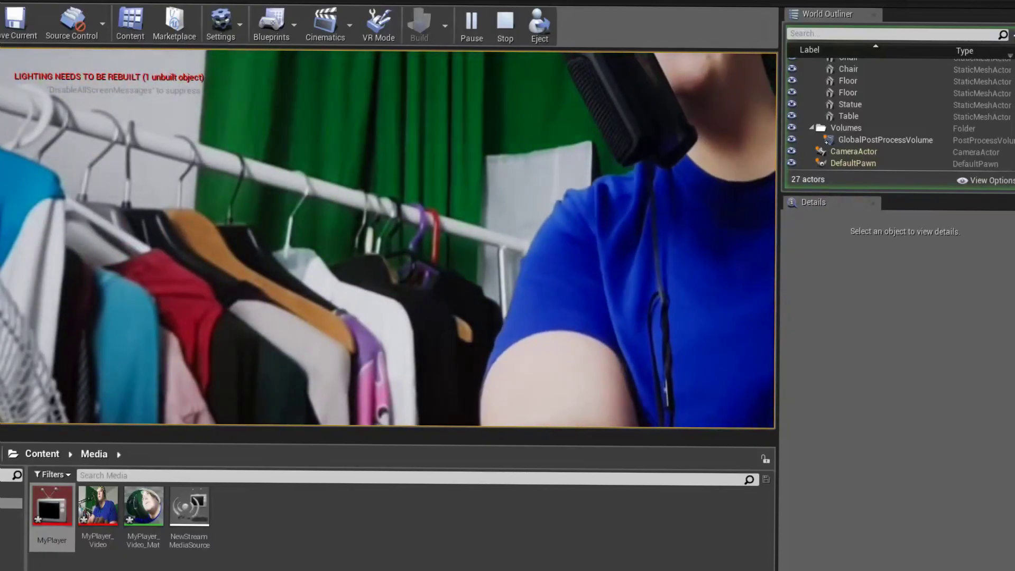
key(s)
key(w)
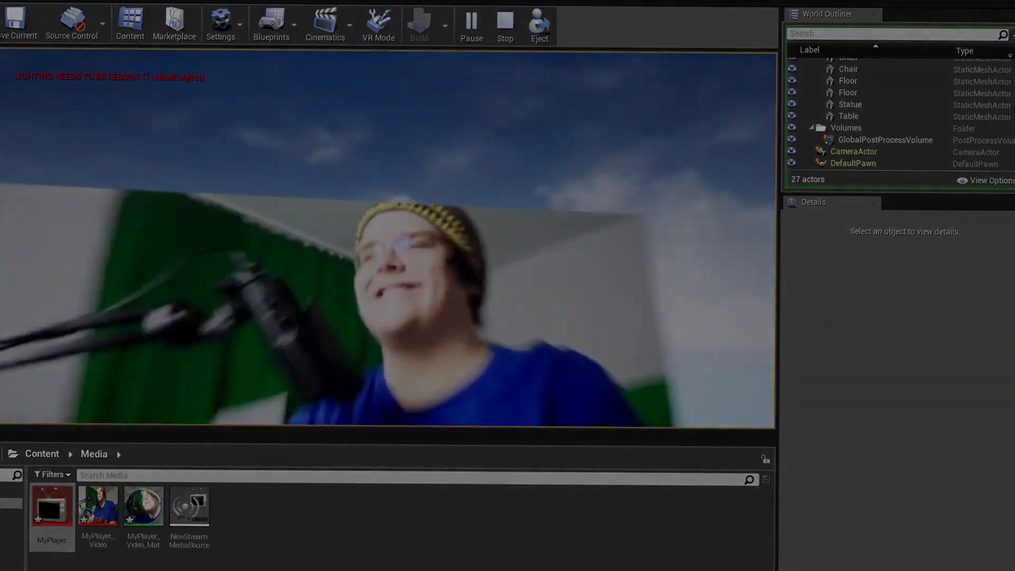